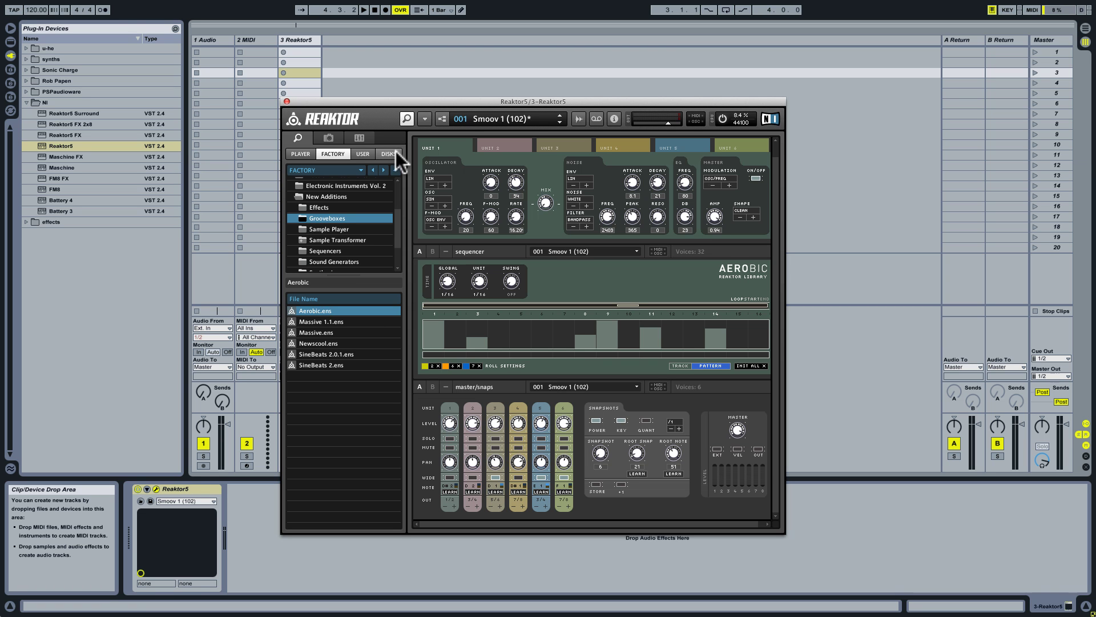
Step: Load Aerobic's 002 Smoov 2 snapshot while auditioning the groove
{"action": "key", "text": "space"}
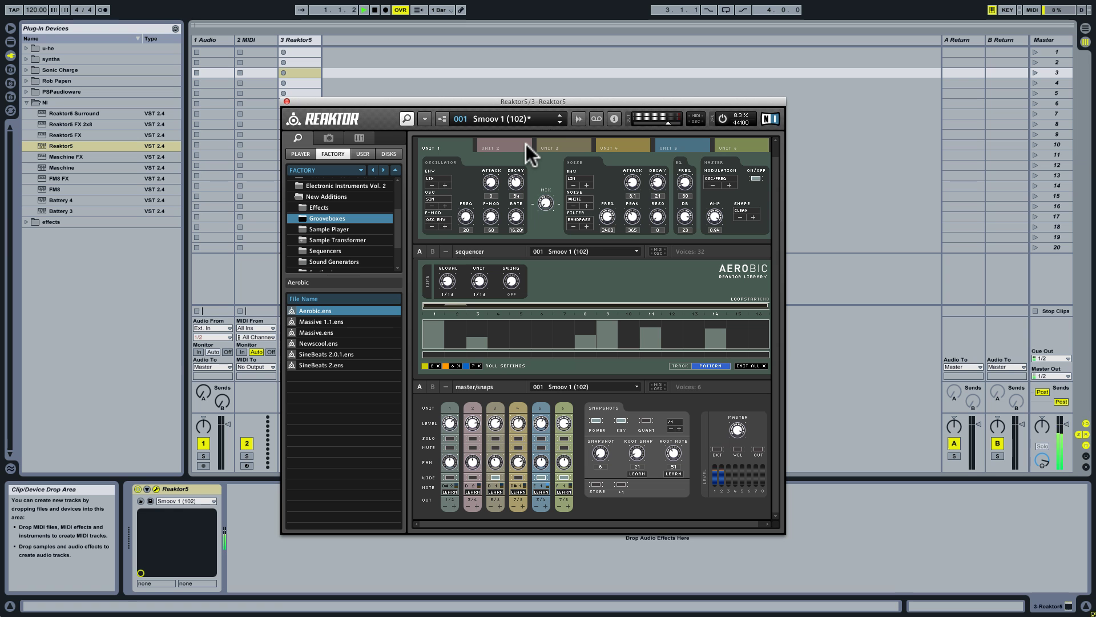
{"action": "left_click", "coordinate": [559, 122]}
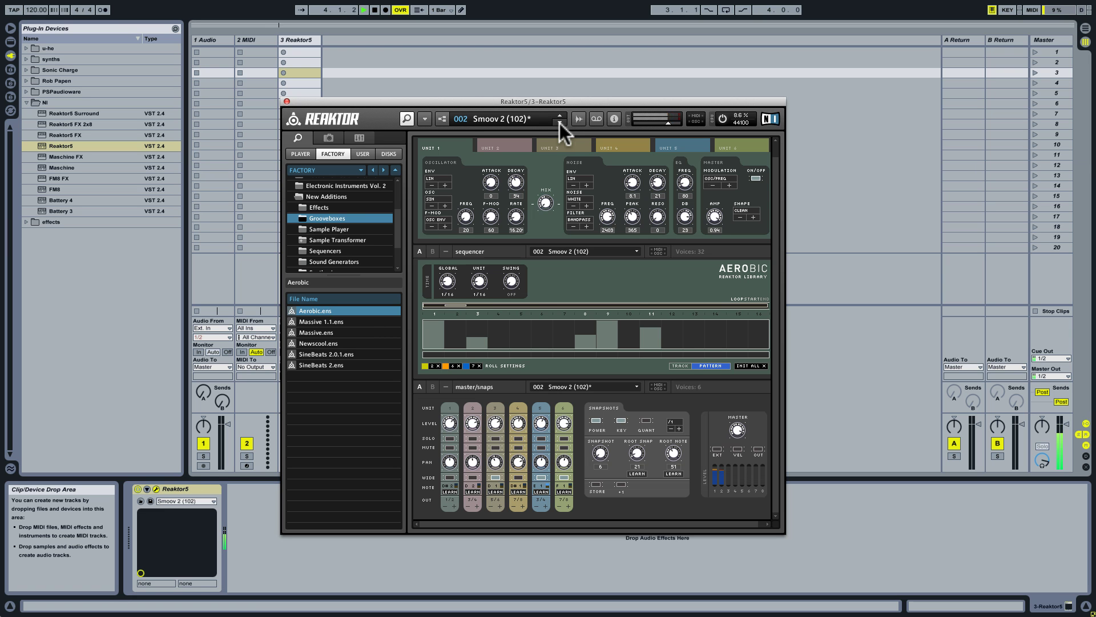
{"action": "key", "text": "space"}
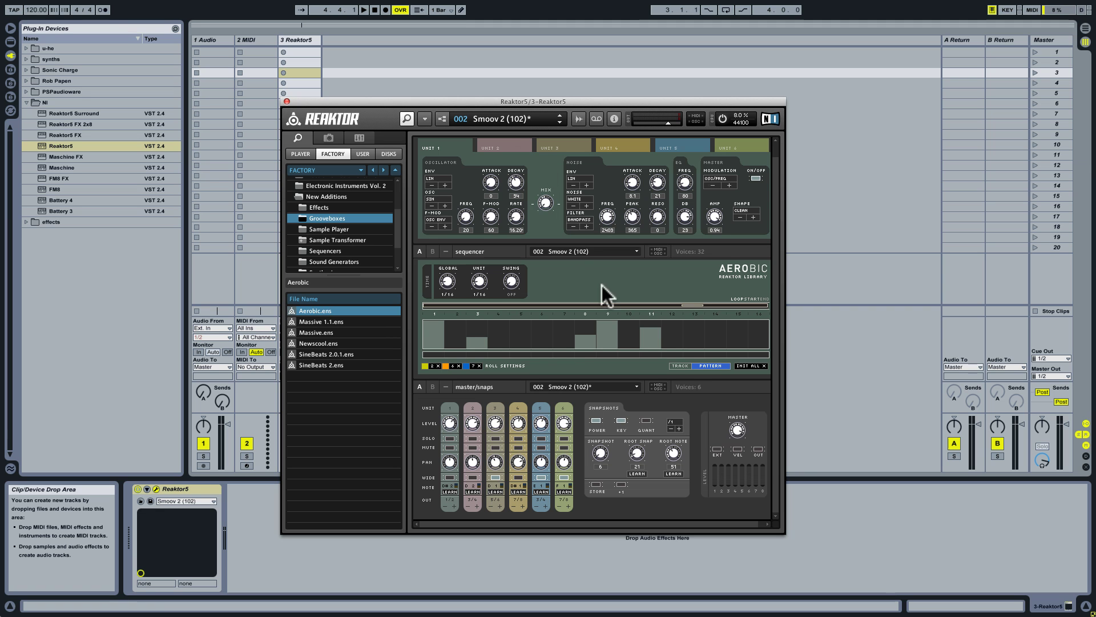
Step: Toggle Aerobic's master OUT on and off during playback to compare, leaving it on
{"action": "left_click", "coordinate": [759, 447]}
{"action": "left_click", "coordinate": [759, 448]}
{"action": "key", "text": "space"}
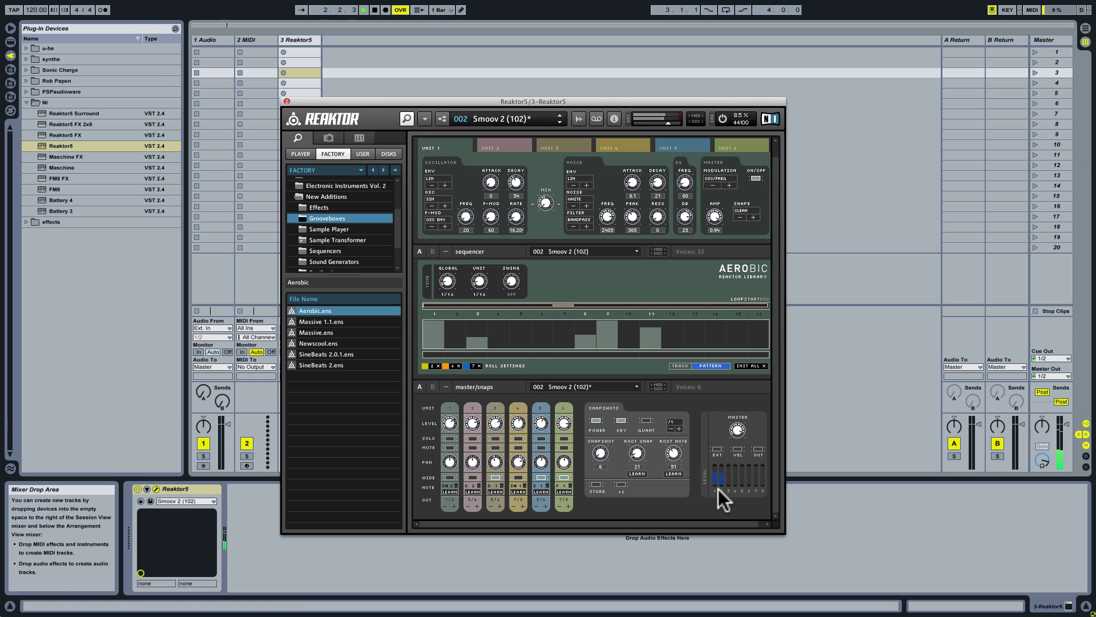
{"action": "left_click", "coordinate": [757, 449]}
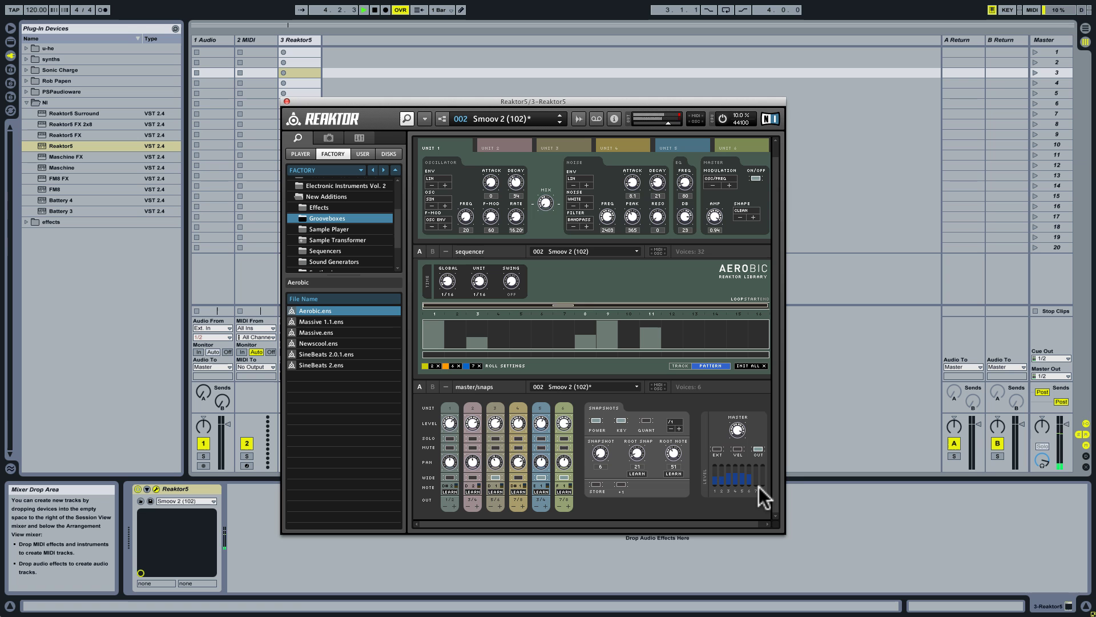
{"action": "left_click", "coordinate": [756, 450]}
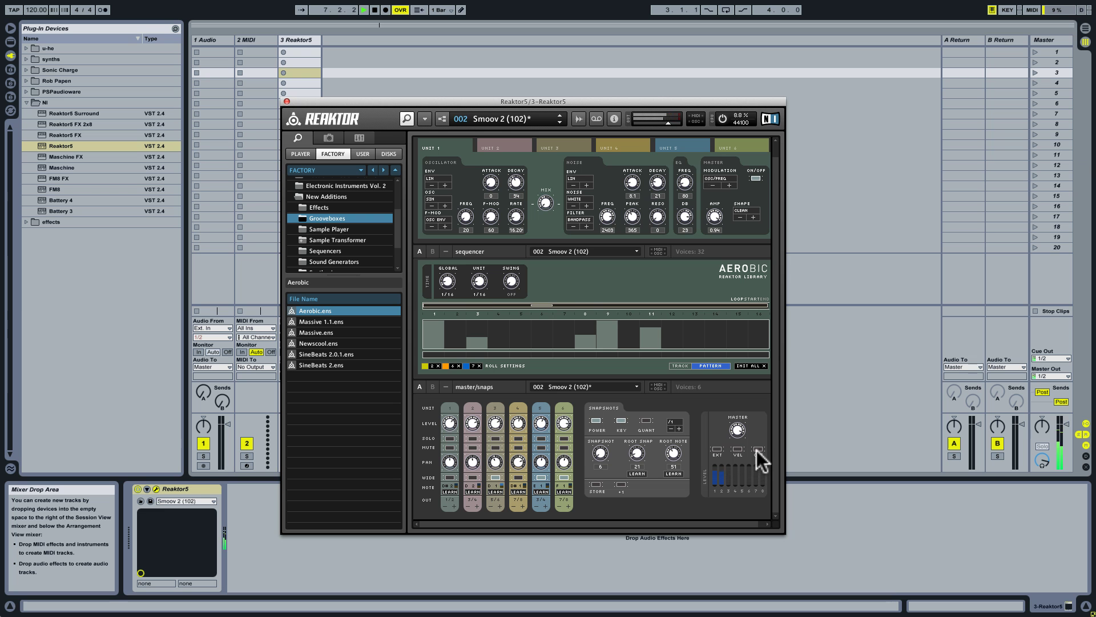
{"action": "left_click", "coordinate": [757, 450]}
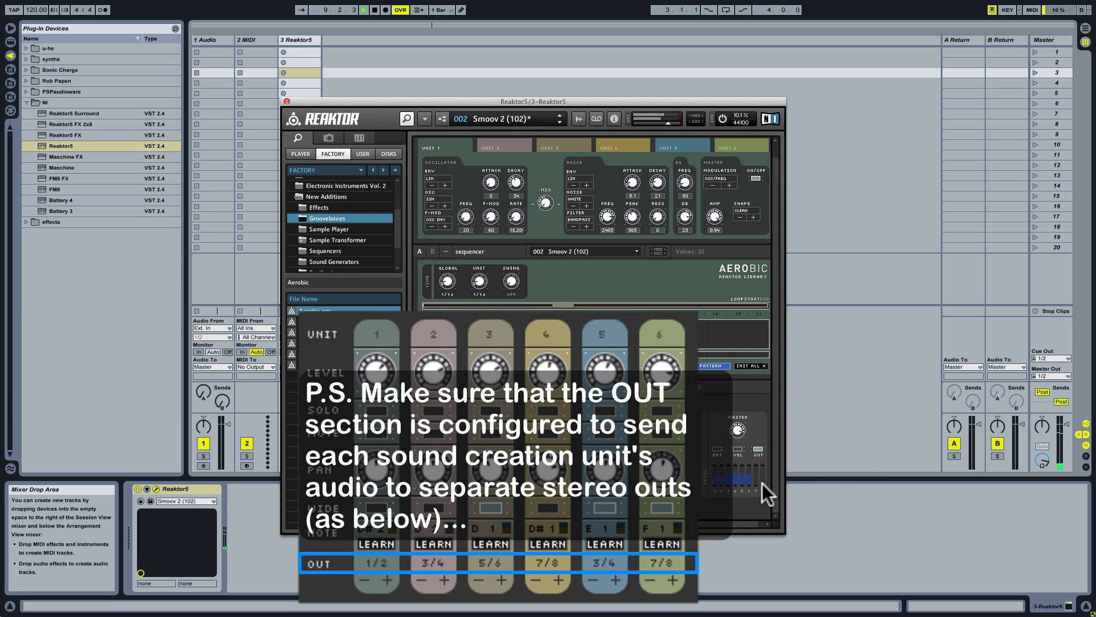
Step: Pick 56 - Disco Compact (120) from Aerobic's snapshot list, play it briefly, and move the window aside
{"action": "key", "text": "space"}
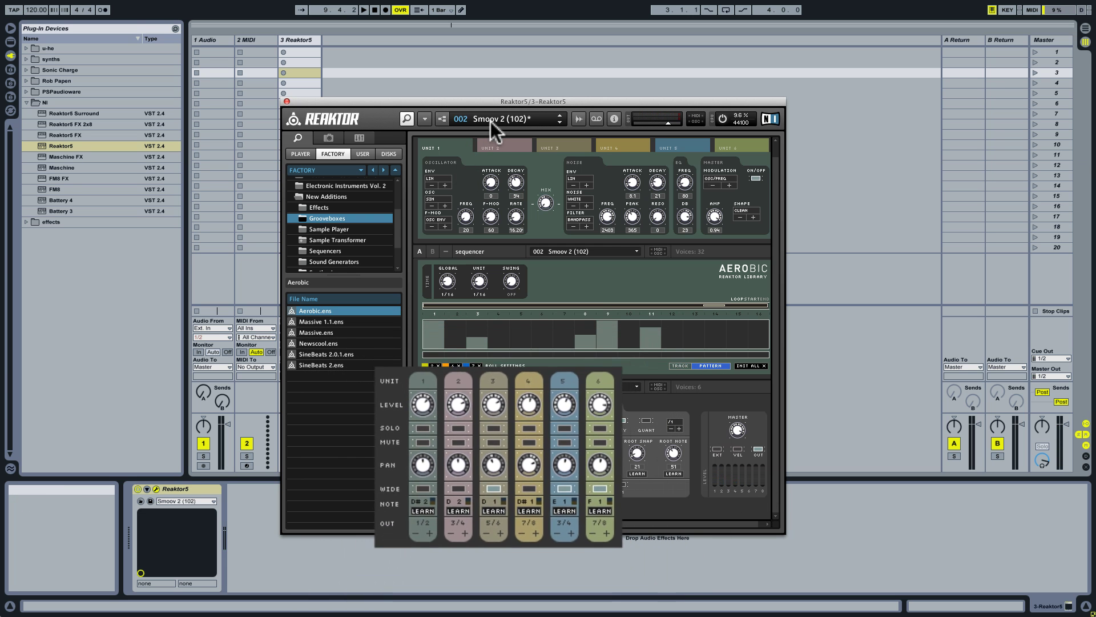
{"action": "left_click", "coordinate": [491, 121]}
{"action": "scroll", "coordinate": [528, 320], "scroll_direction": "down", "scroll_amount": 2}
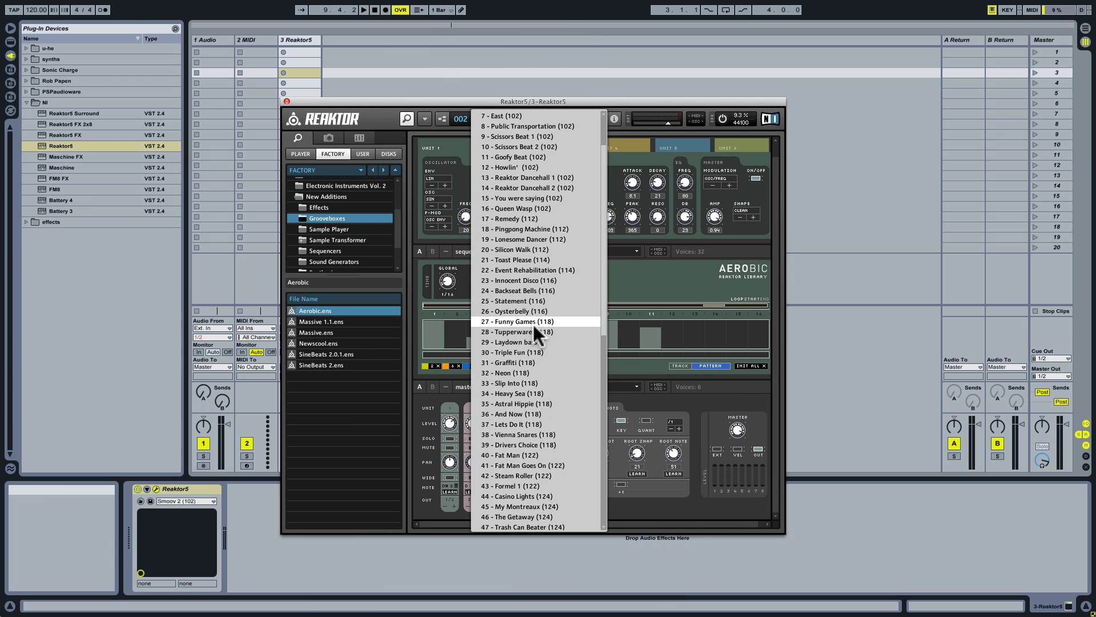
{"action": "scroll", "coordinate": [534, 325], "scroll_direction": "down", "scroll_amount": 5}
{"action": "left_click", "coordinate": [522, 475]}
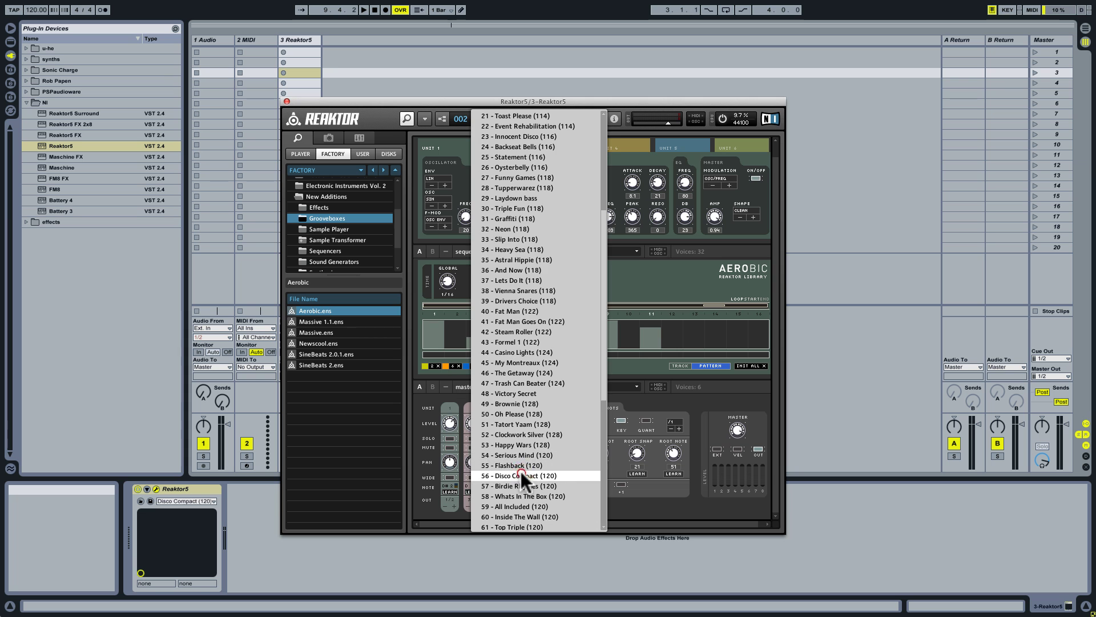
{"action": "key", "text": "space"}
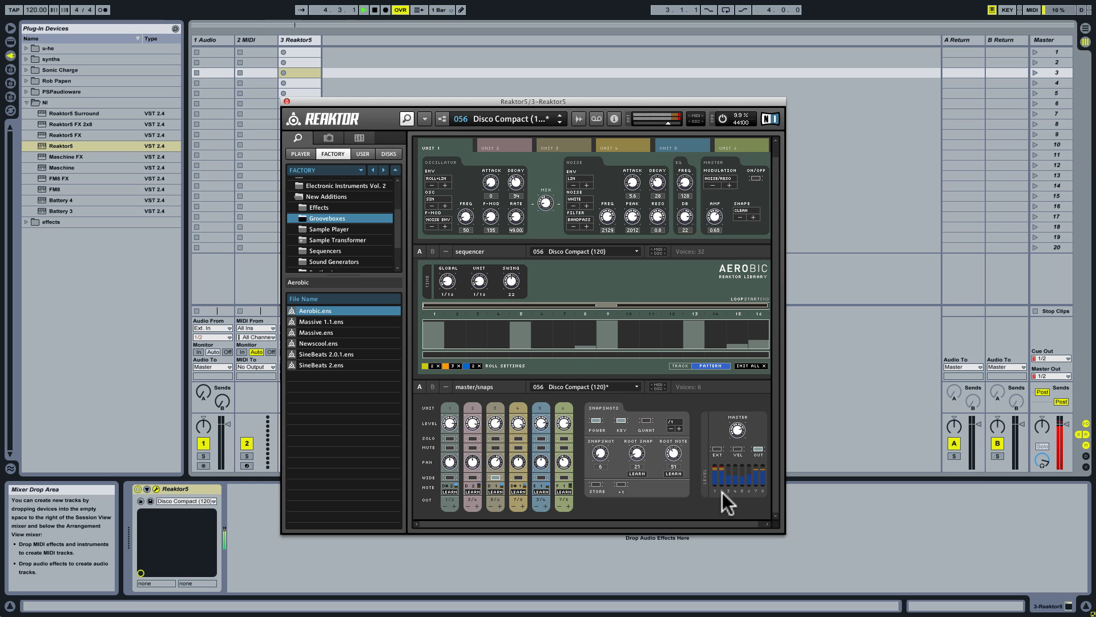
{"action": "key", "text": "space"}
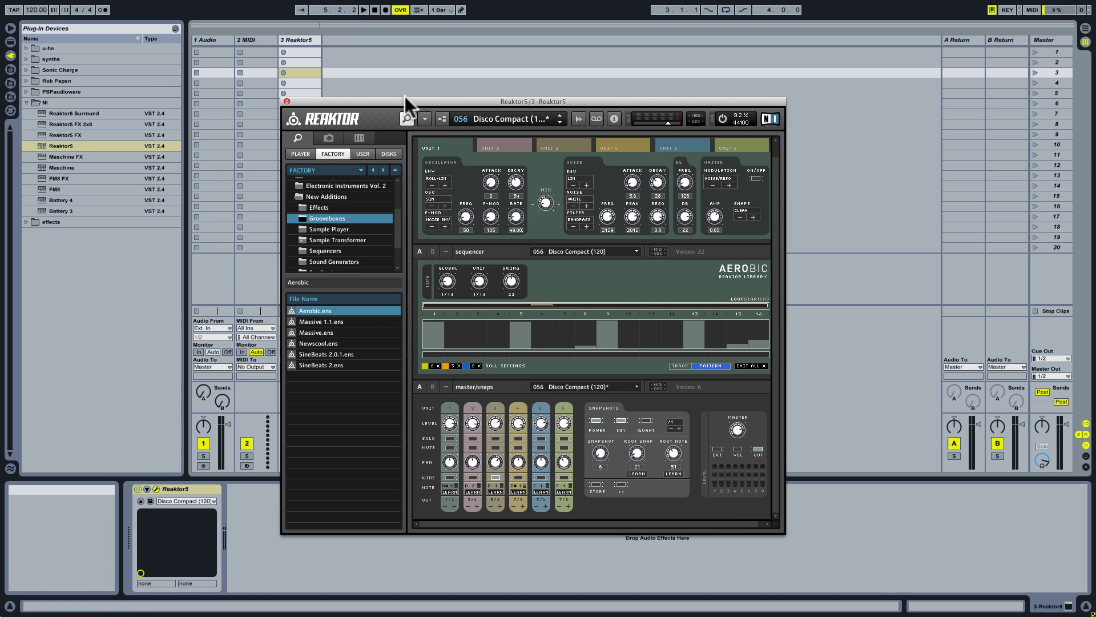
{"action": "left_click_drag", "start_coordinate": [404, 98], "coordinate": [468, 61]}
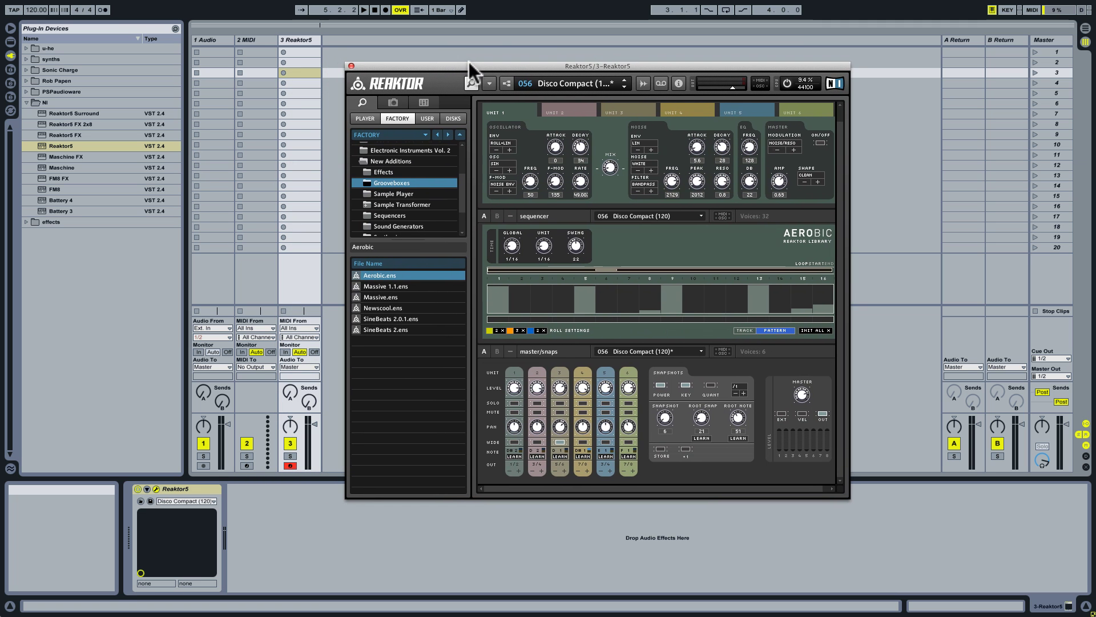
Step: With the 3 Reaktor5 track selected, insert audio tracks 4 Audio through 7 Audio using Cmd+T
{"action": "left_click", "coordinate": [310, 40]}
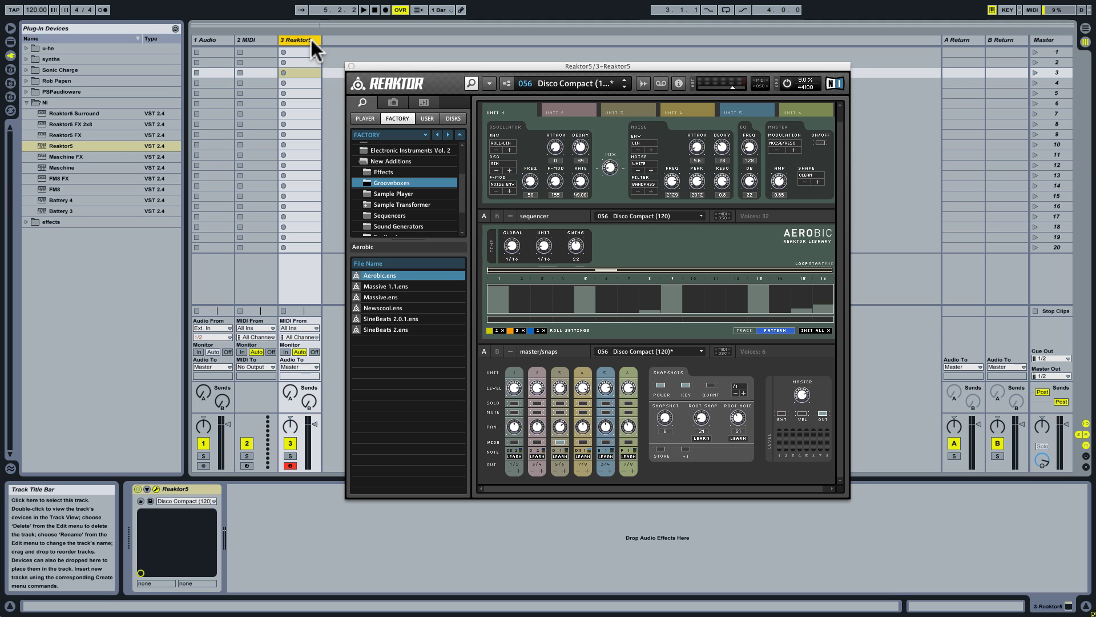
{"action": "key", "text": "super+t"}
{"action": "key", "text": "super+t"}
{"action": "key", "text": "super+t"}
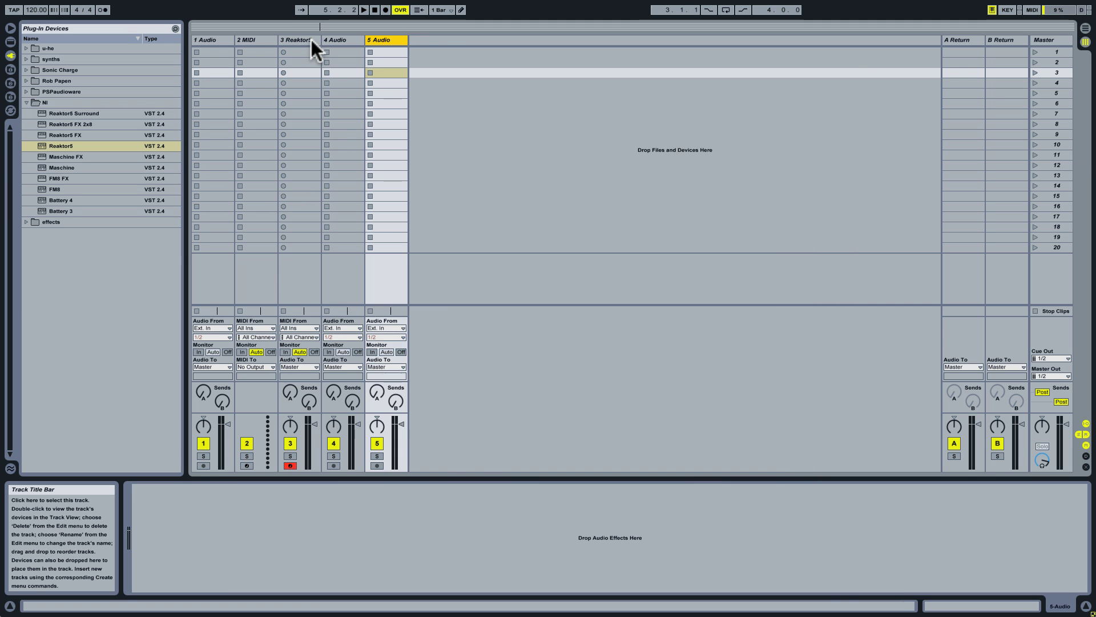
{"action": "key", "text": "super+t"}
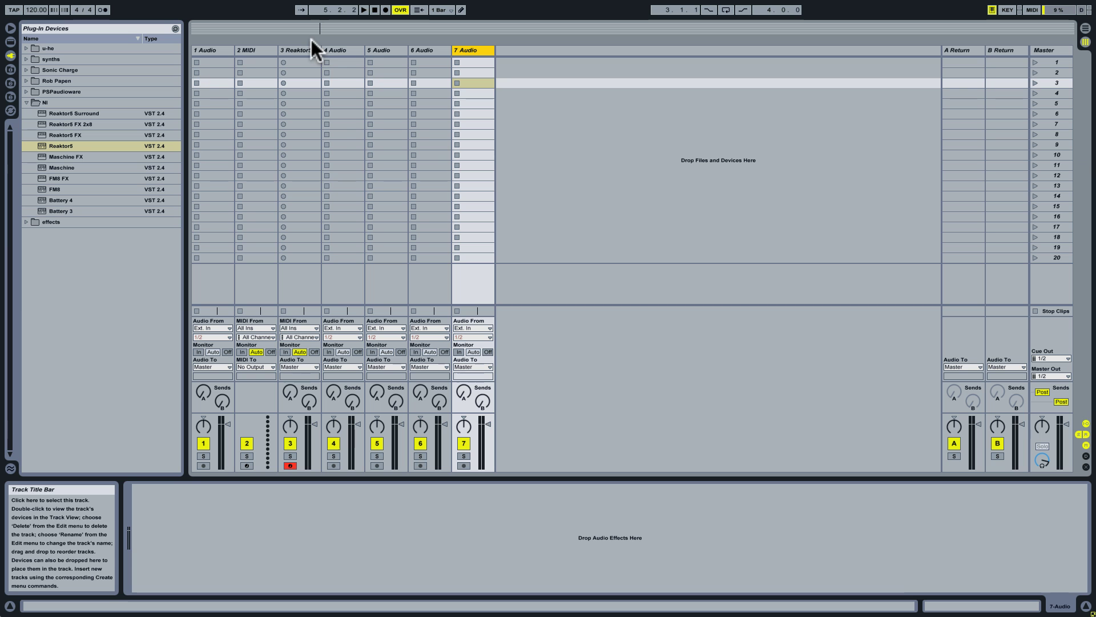
Step: Set tracks 4–7 to take audio from 3-Reaktor5 with Monitor set to In
{"action": "left_click", "coordinate": [336, 50], "text": "shift"}
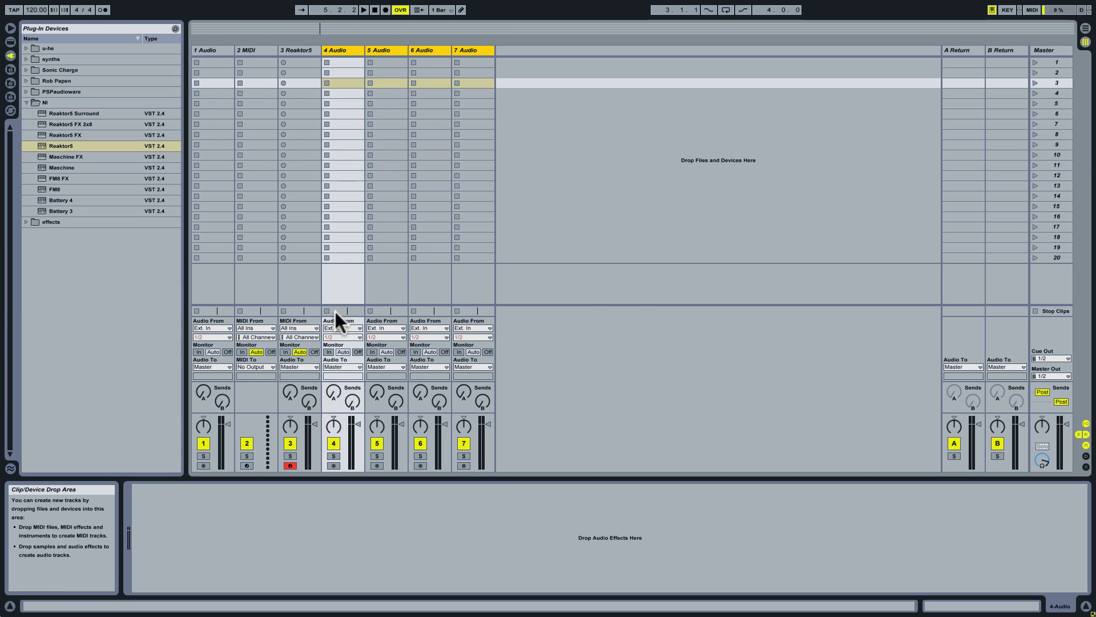
{"action": "left_click", "coordinate": [339, 328]}
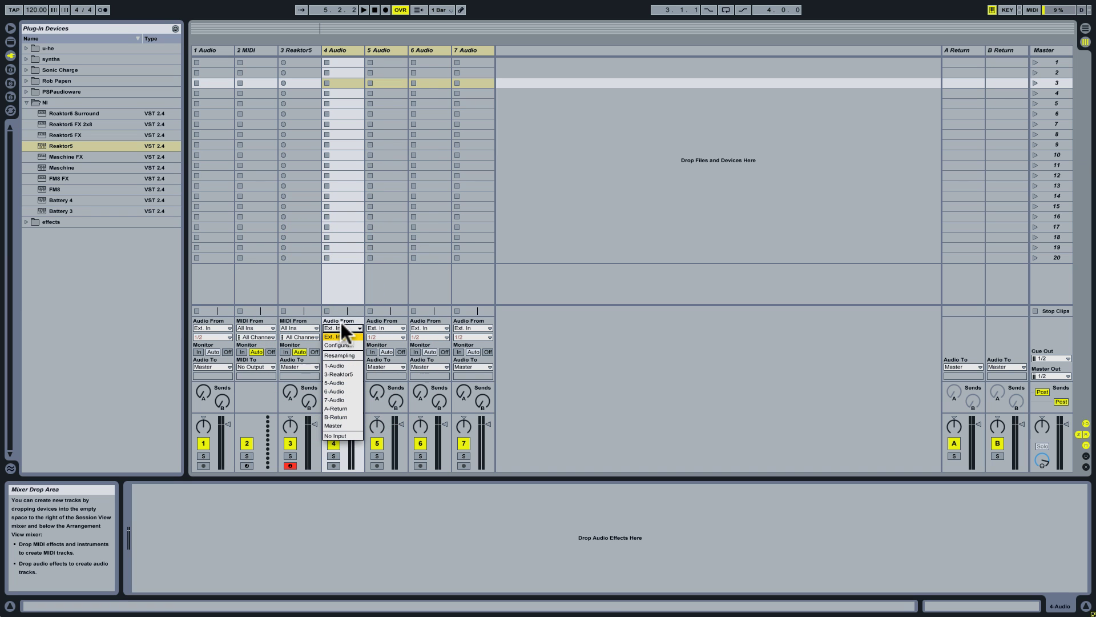
{"action": "left_click", "coordinate": [339, 373]}
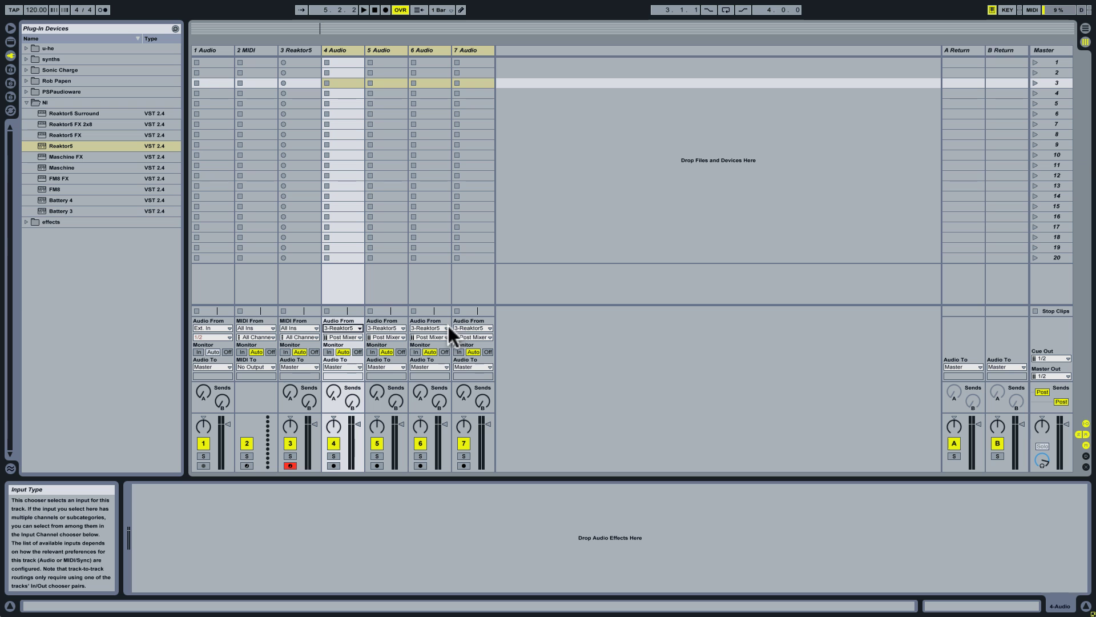
{"action": "left_click", "coordinate": [328, 351]}
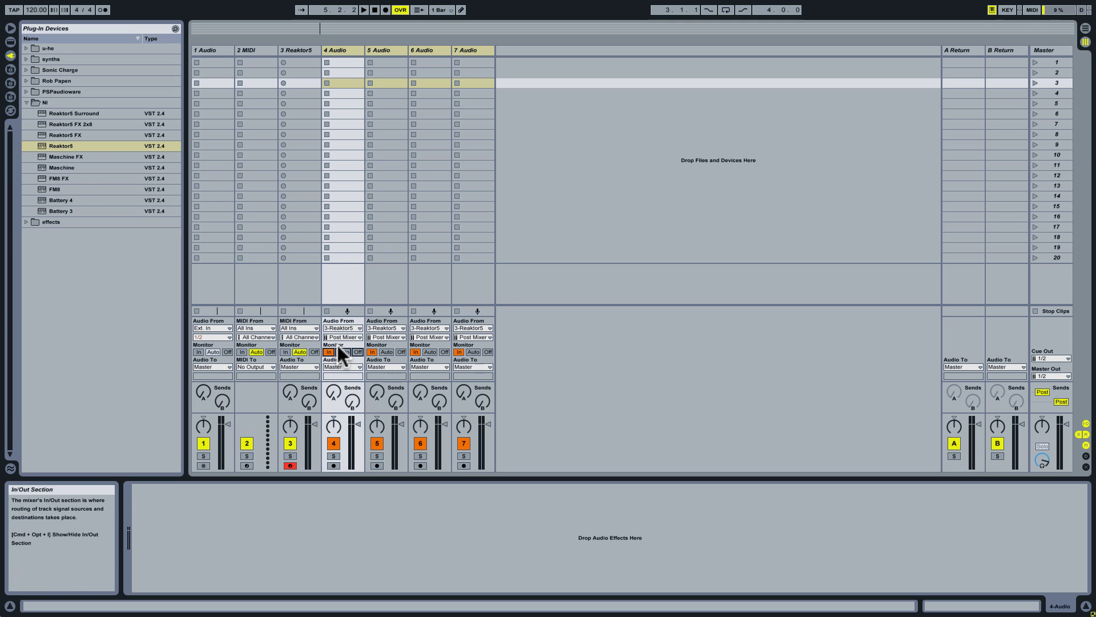
{"action": "left_click", "coordinate": [256, 49]}
{"action": "left_click", "coordinate": [517, 184]}
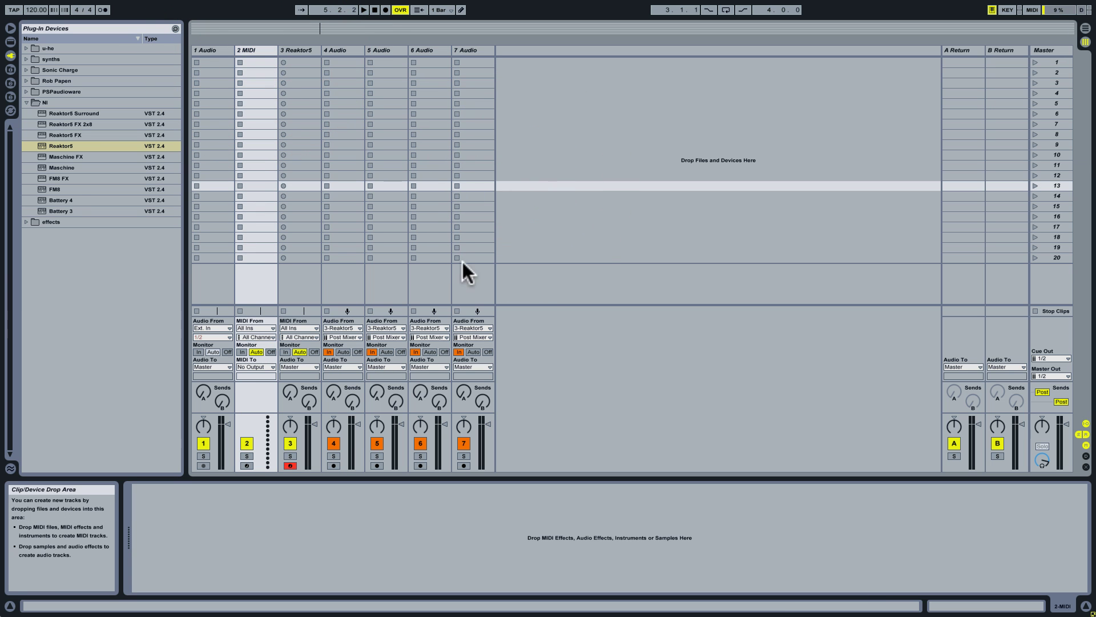
Step: Assign input channels Post FX, Reaktor 2, Reaktor 3 and Reaktor 4 to tracks 4–7, then play
{"action": "left_click", "coordinate": [355, 336]}
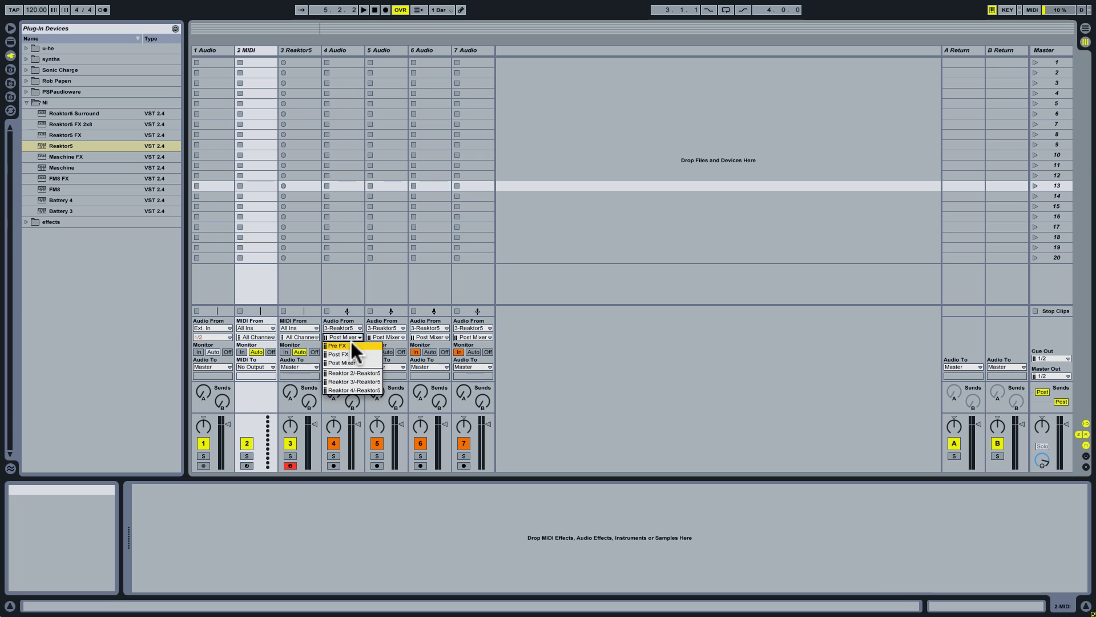
{"action": "left_click", "coordinate": [344, 350]}
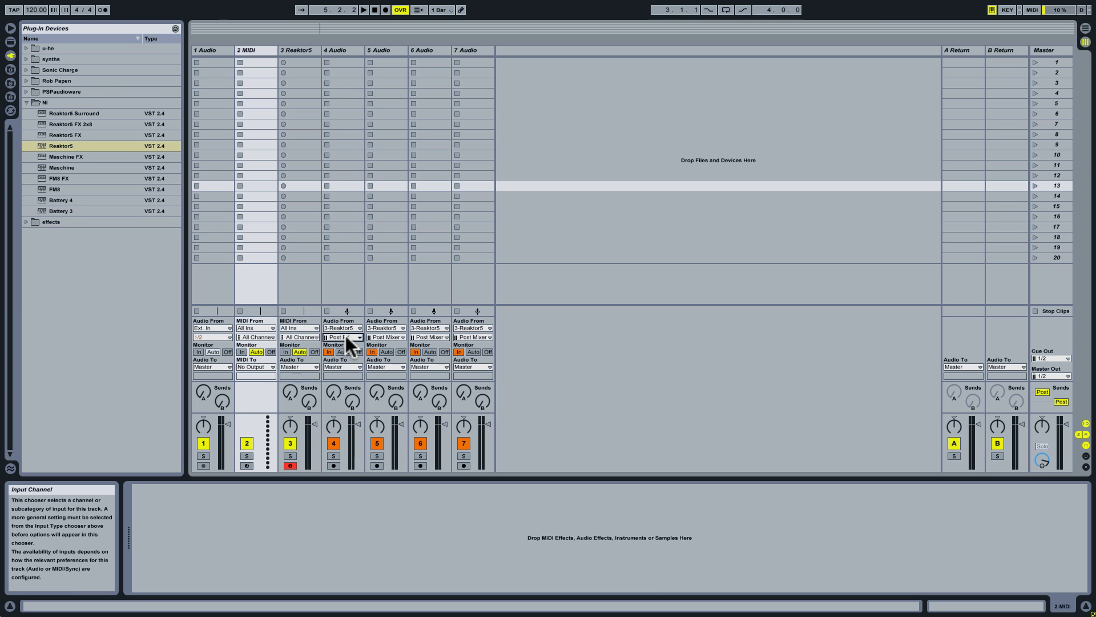
{"action": "left_click", "coordinate": [378, 336]}
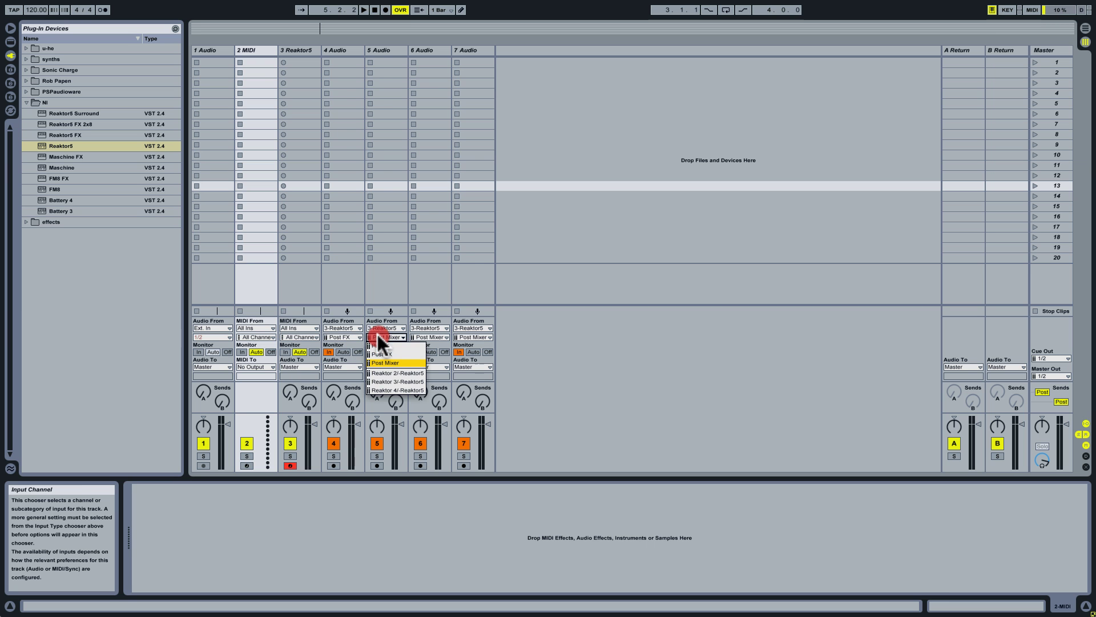
{"action": "left_click", "coordinate": [390, 370]}
{"action": "left_click", "coordinate": [429, 337]}
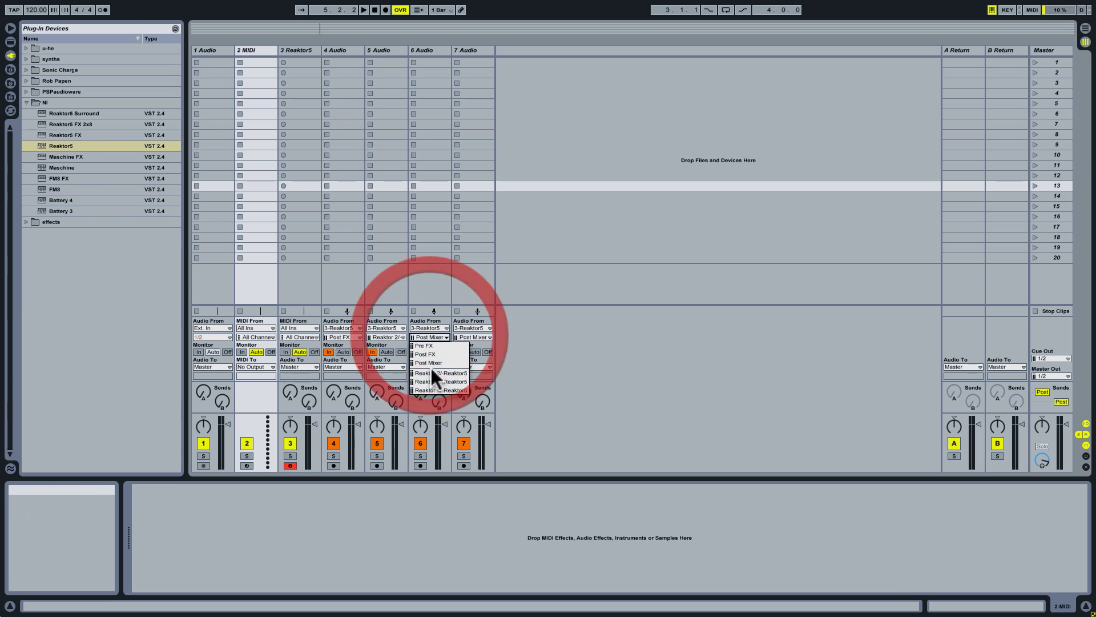
{"action": "left_click", "coordinate": [436, 382]}
{"action": "left_click", "coordinate": [471, 337]}
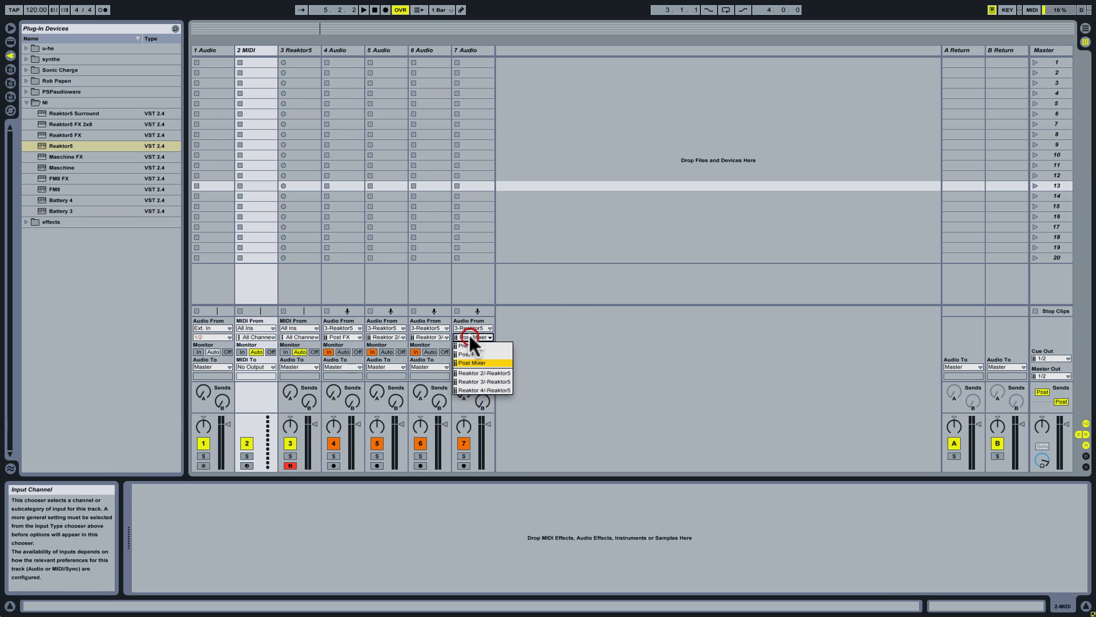
{"action": "left_click", "coordinate": [471, 389]}
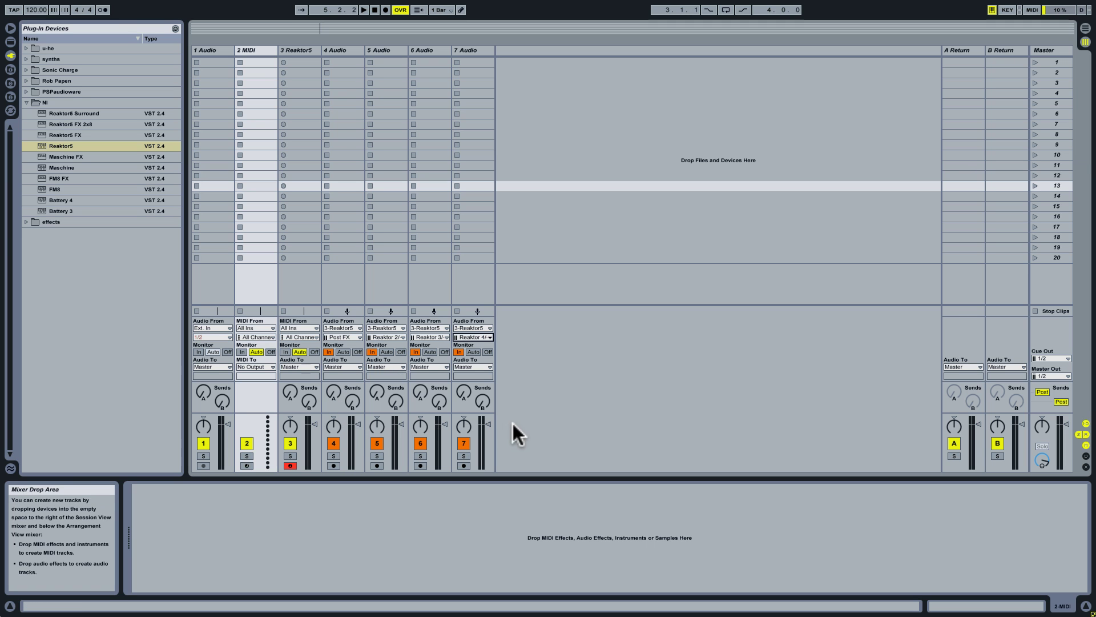
{"action": "key", "text": "space"}
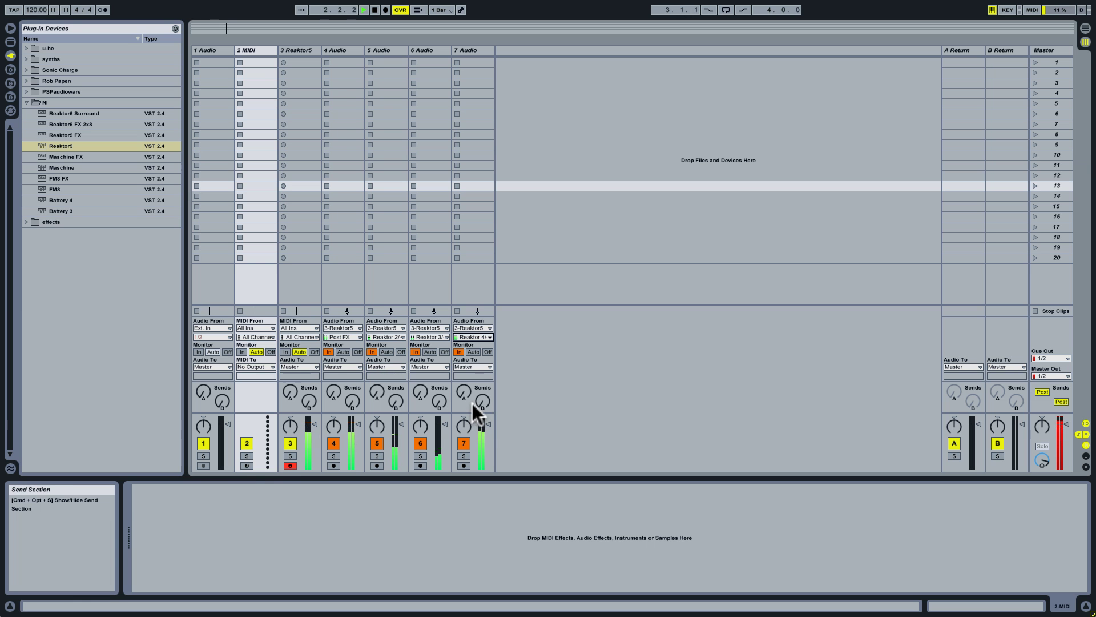
Step: Deactivate track 3 Reaktor5, solo tracks 4 through 7 in turn, unsolo and stop
{"action": "left_click", "coordinate": [289, 443]}
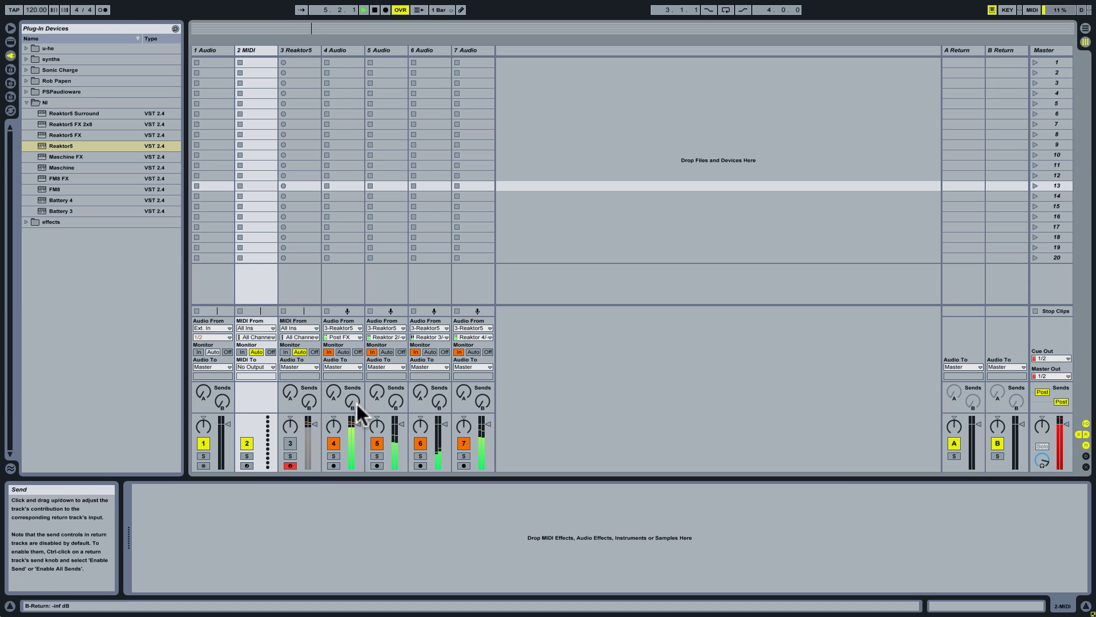
{"action": "left_click", "coordinate": [328, 455]}
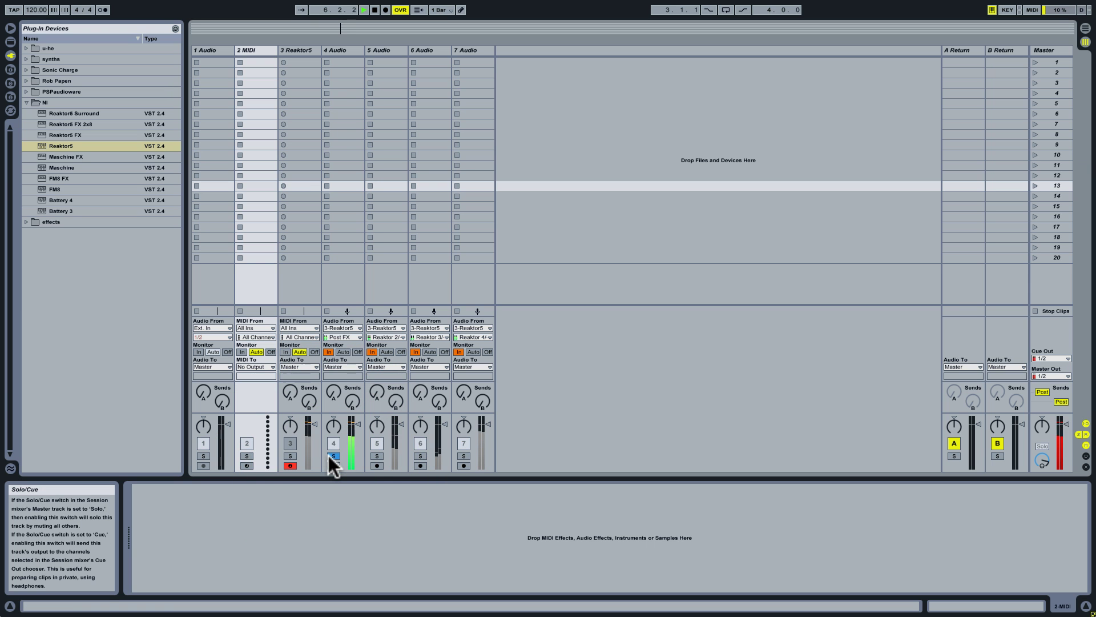
{"action": "left_click", "coordinate": [377, 455]}
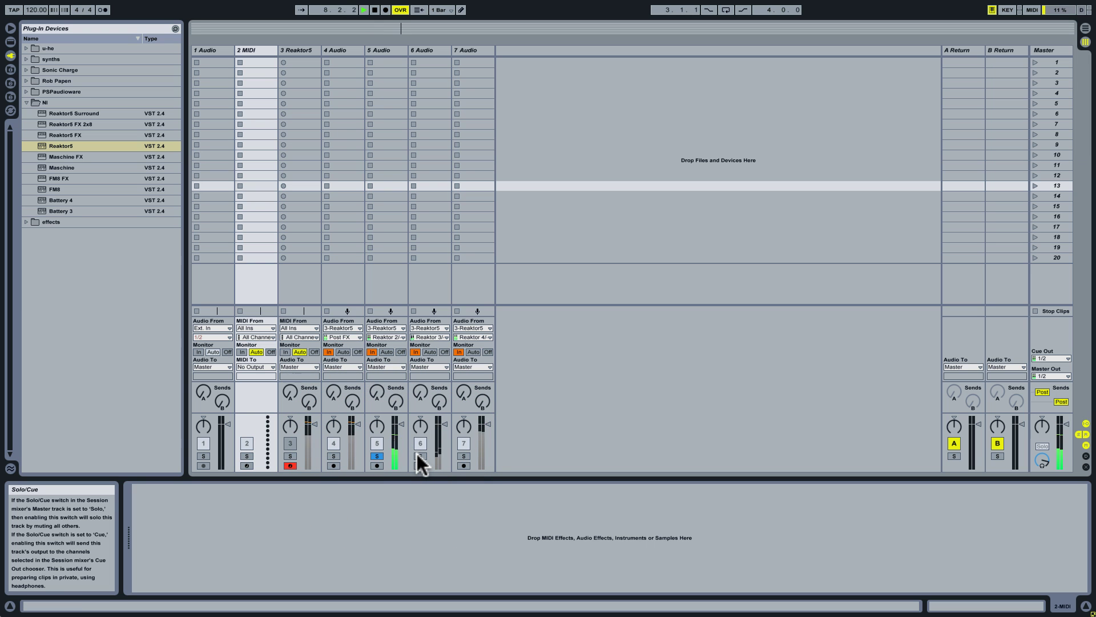
{"action": "left_click", "coordinate": [465, 456]}
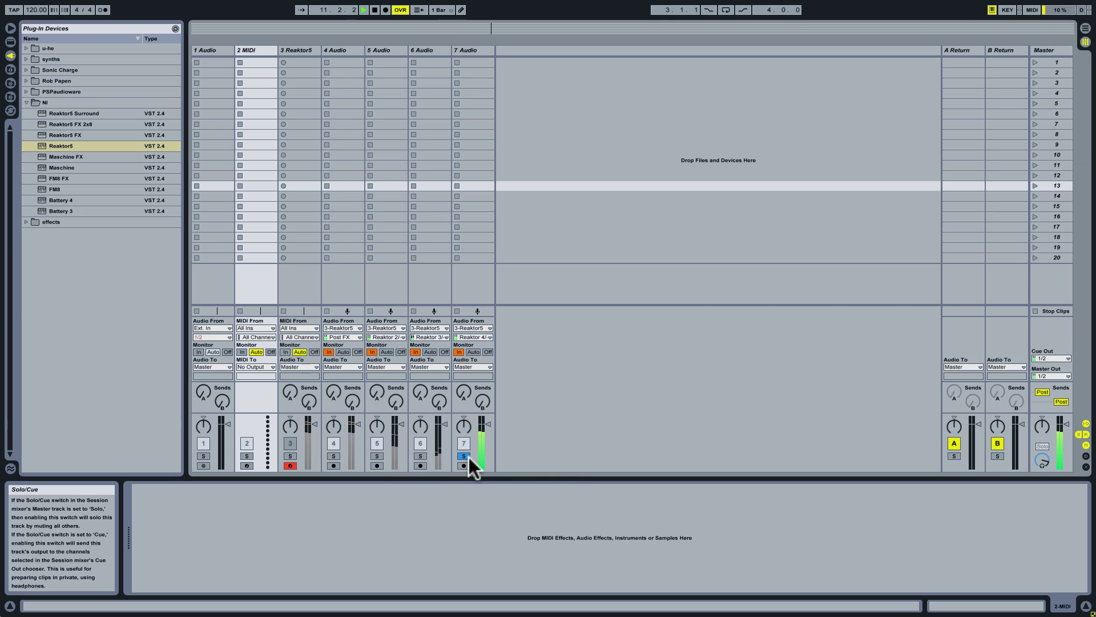
{"action": "left_click", "coordinate": [467, 456]}
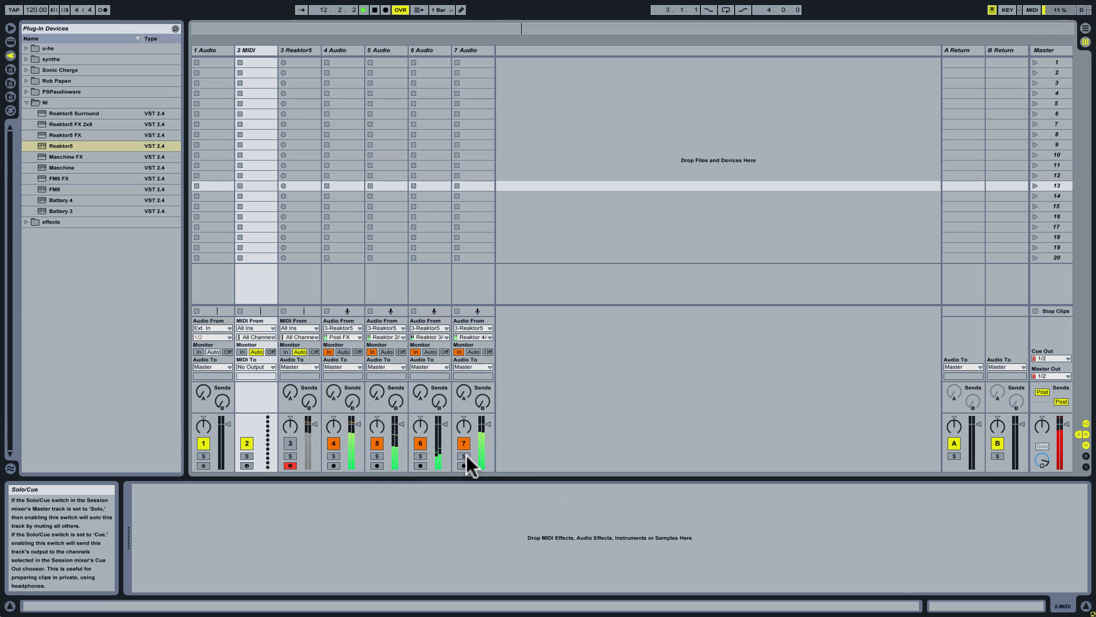
{"action": "key", "text": "space"}
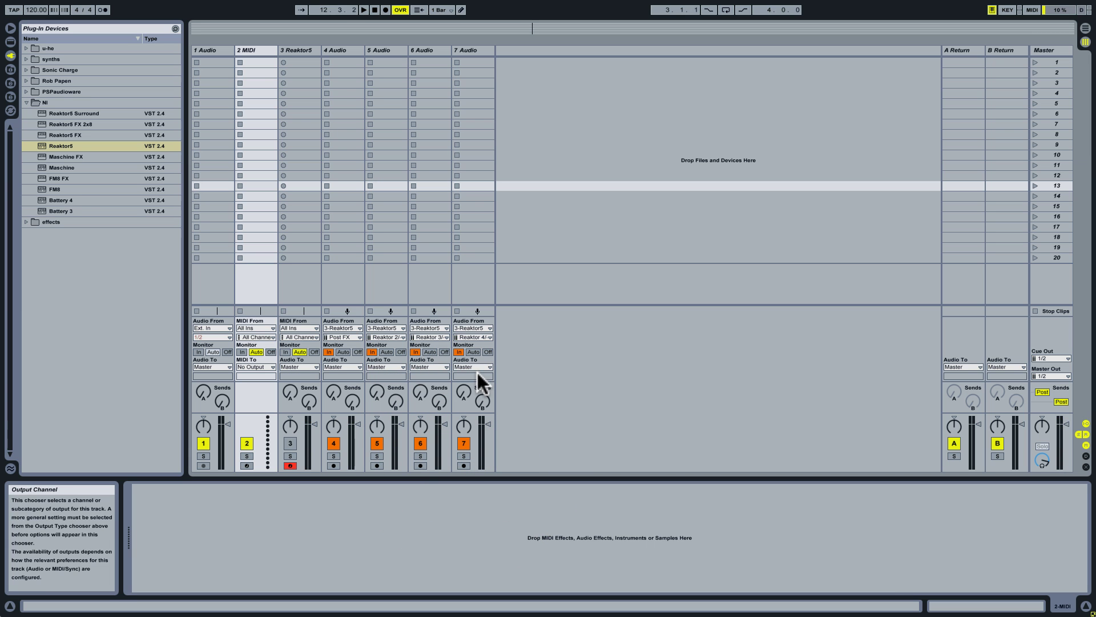
Step: In Arrangement View, select audio tracks 4–7 and arm them for recording
{"action": "key", "text": "Tab"}
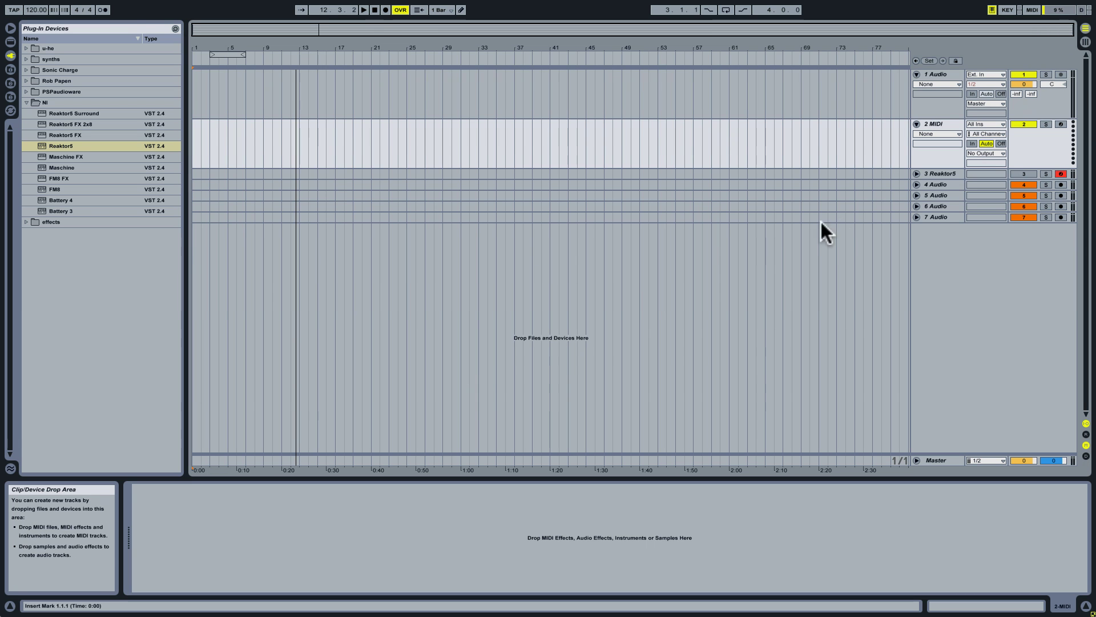
{"action": "left_click", "coordinate": [936, 181]}
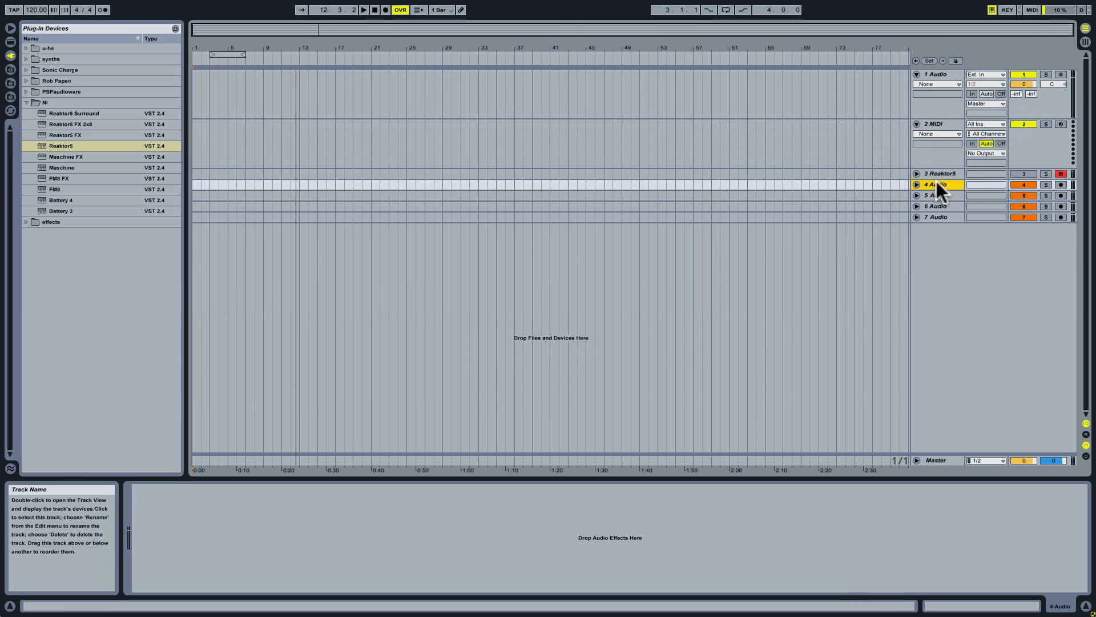
{"action": "left_click", "coordinate": [940, 217], "text": "shift"}
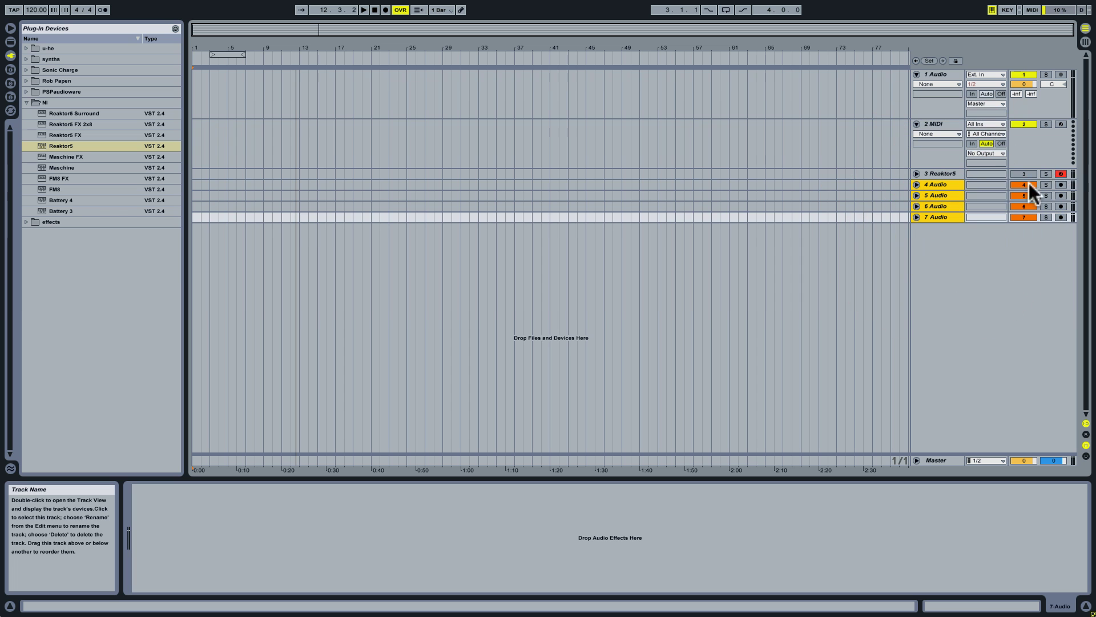
{"action": "left_click", "coordinate": [1062, 184]}
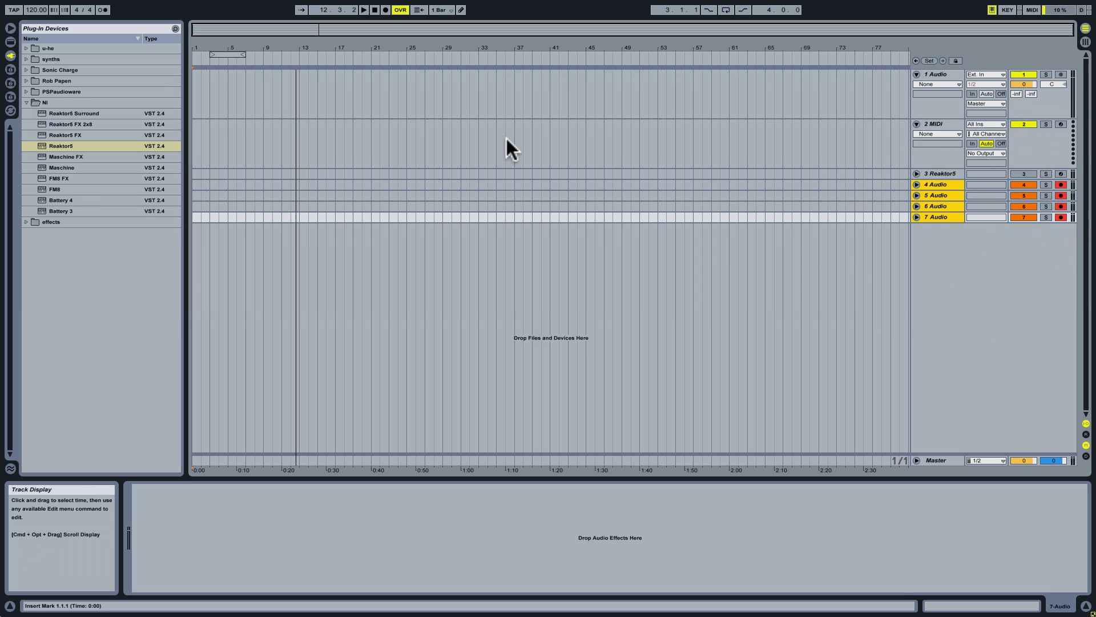
Step: Set the loop brace to bars 1–5 and enable Punch-In, Punch-Out and Global Record
{"action": "left_click_drag", "start_coordinate": [232, 54], "coordinate": [214, 53]}
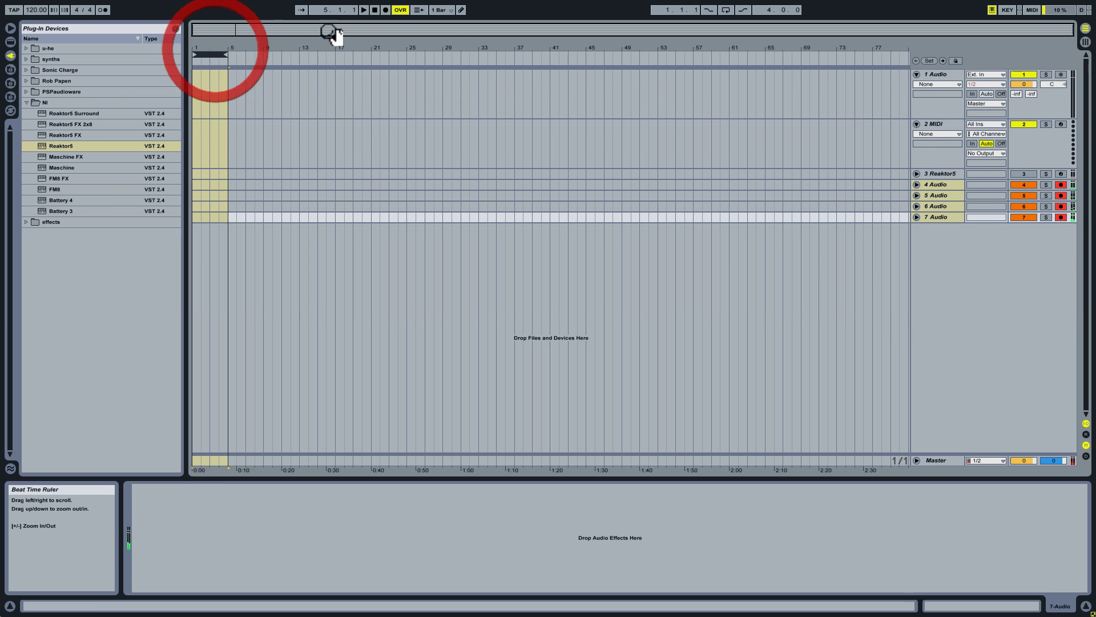
{"action": "left_click", "coordinate": [708, 10]}
{"action": "left_click", "coordinate": [743, 10]}
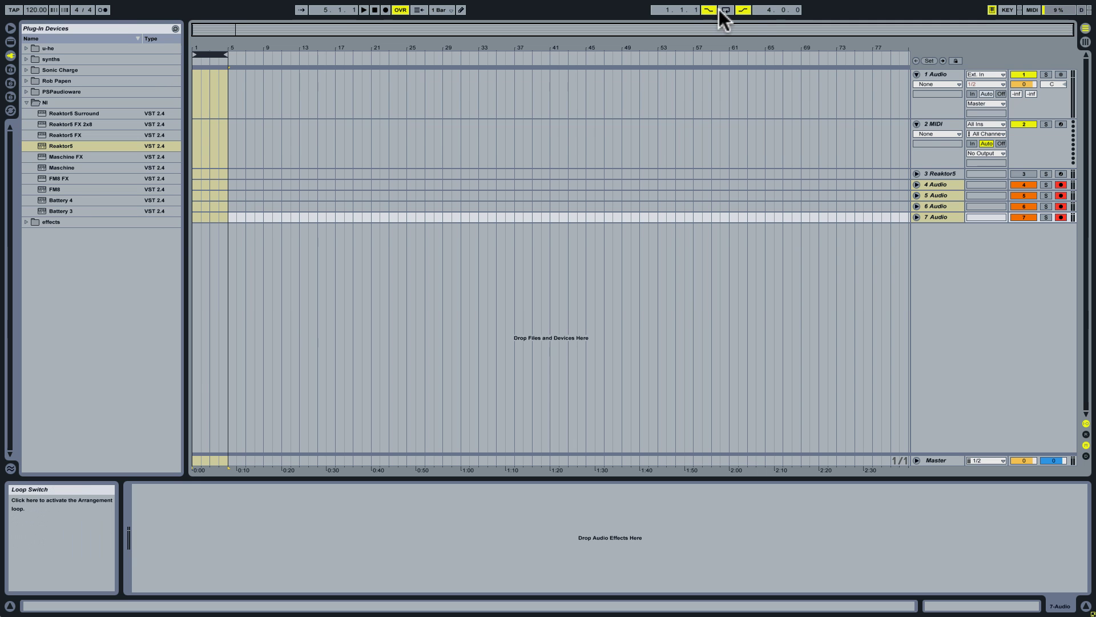
{"action": "left_click", "coordinate": [386, 10]}
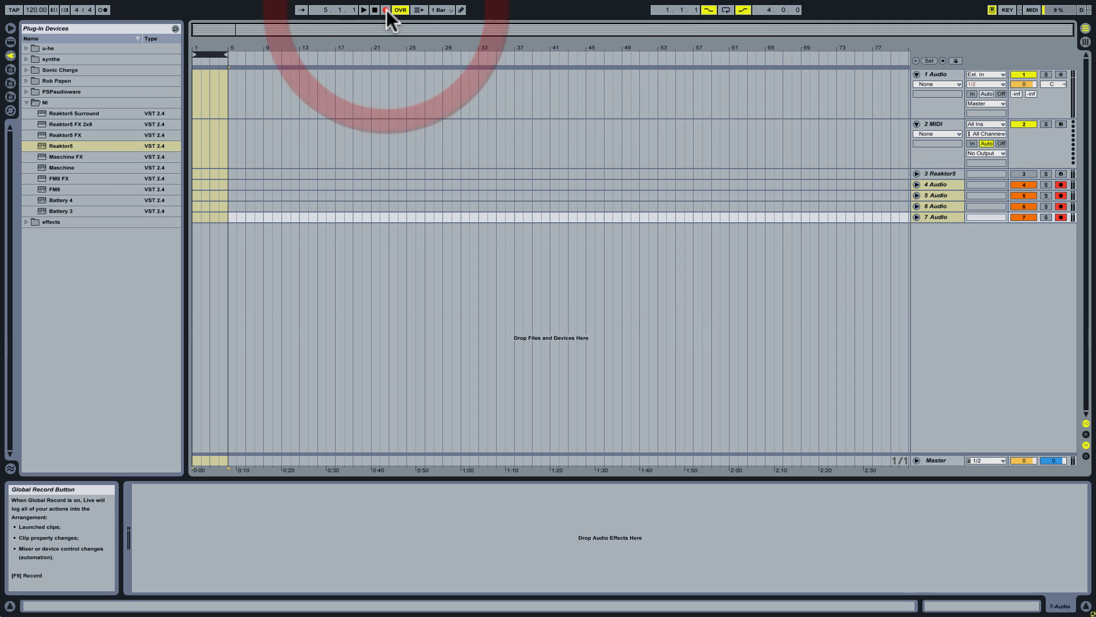
{"action": "left_click", "coordinate": [340, 52]}
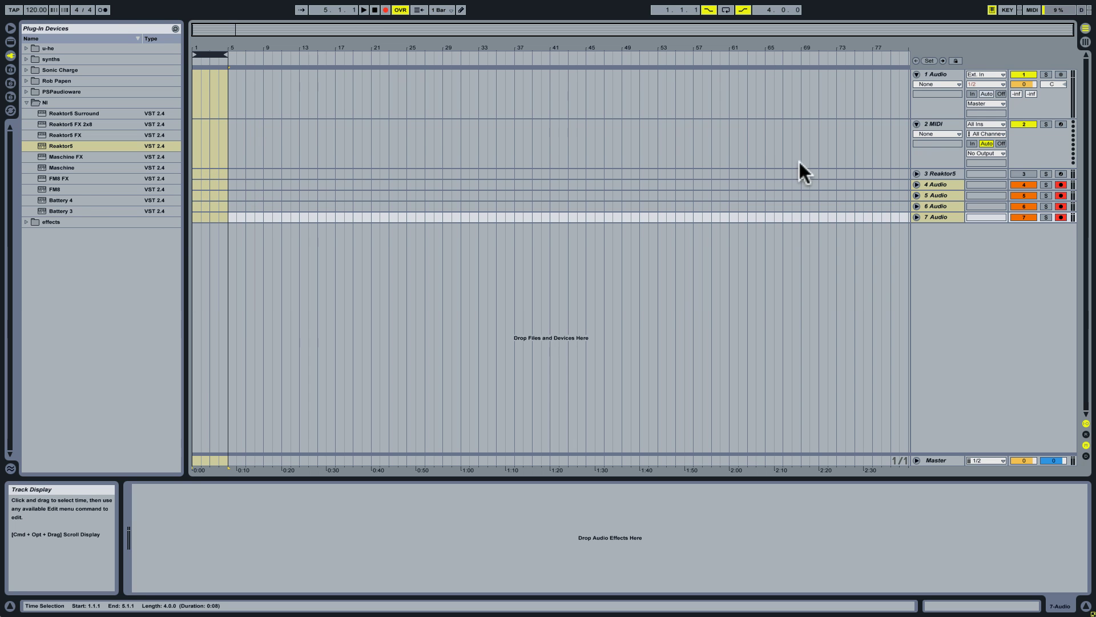
{"action": "left_click", "coordinate": [406, 30]}
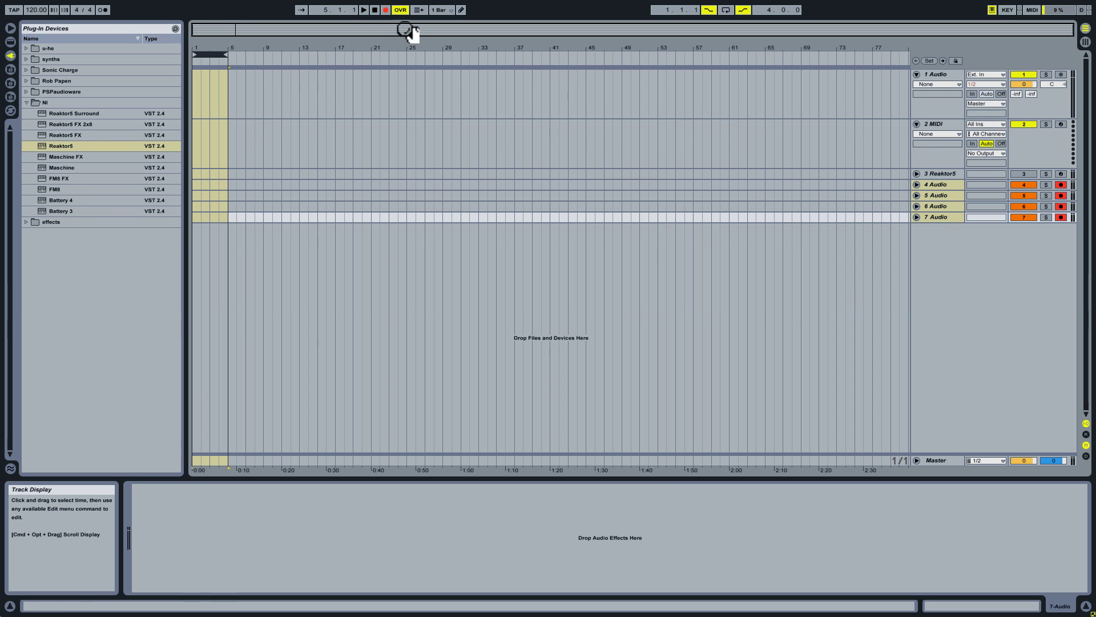
Step: Record the Reaktor parts, then drag clips 1 4-Audio through 1 7-Audio into the first scene
{"action": "left_click", "coordinate": [365, 10]}
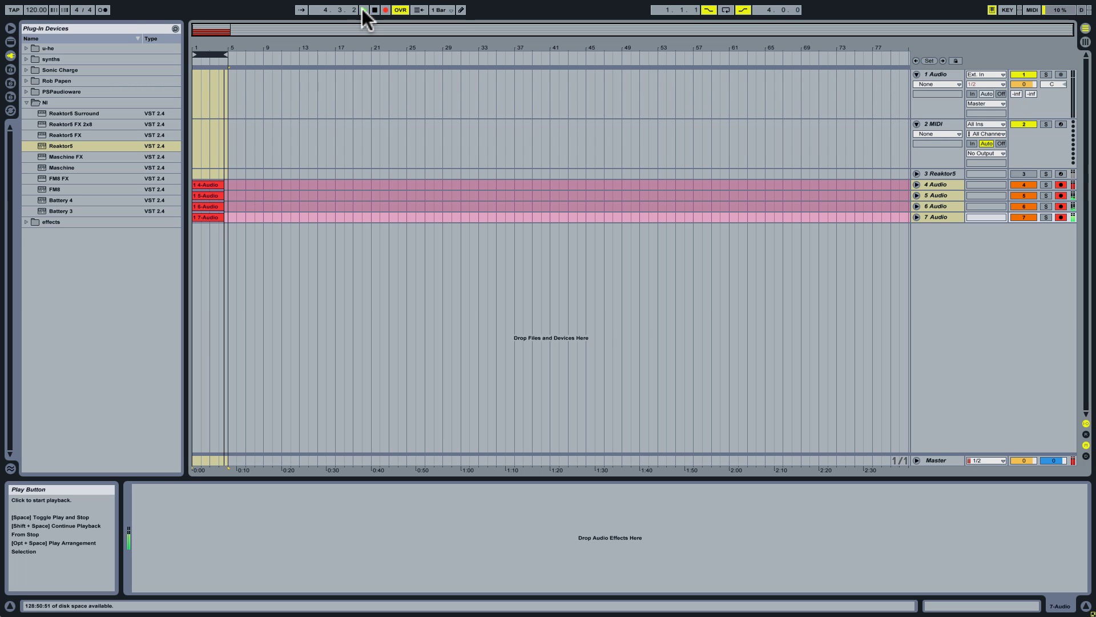
{"action": "key", "text": "F9"}
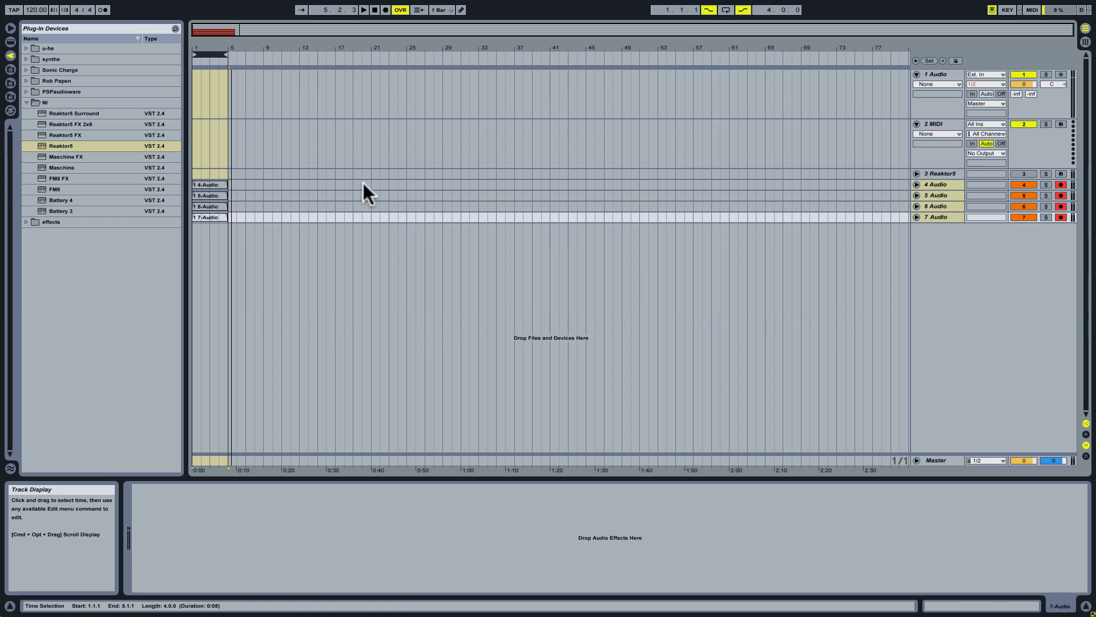
{"action": "left_click", "coordinate": [221, 180]}
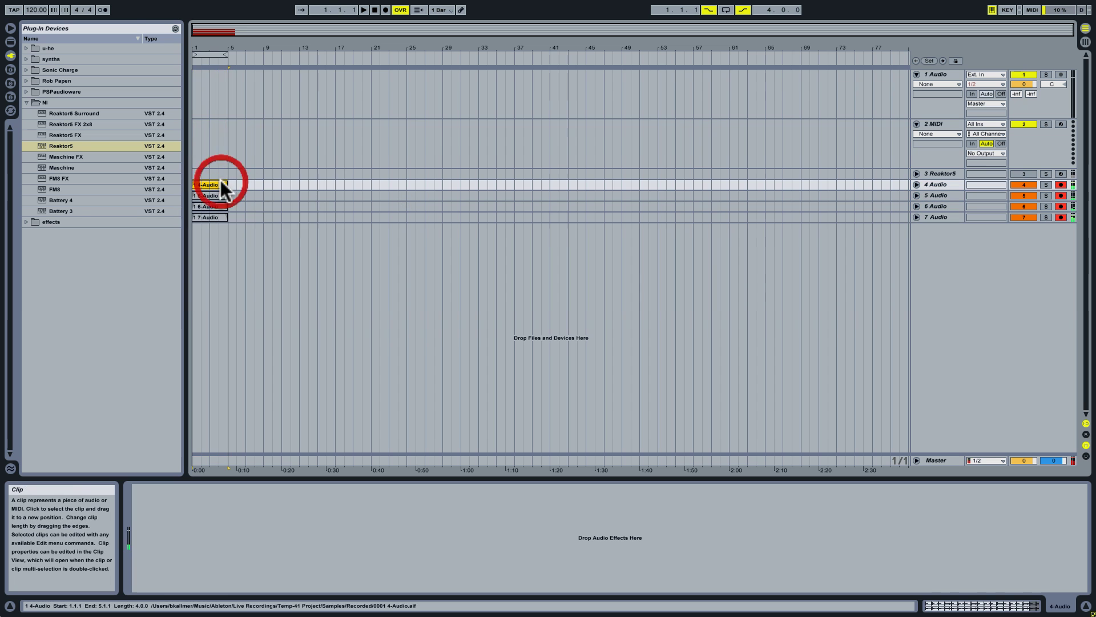
{"action": "left_click", "coordinate": [218, 217], "text": "shift"}
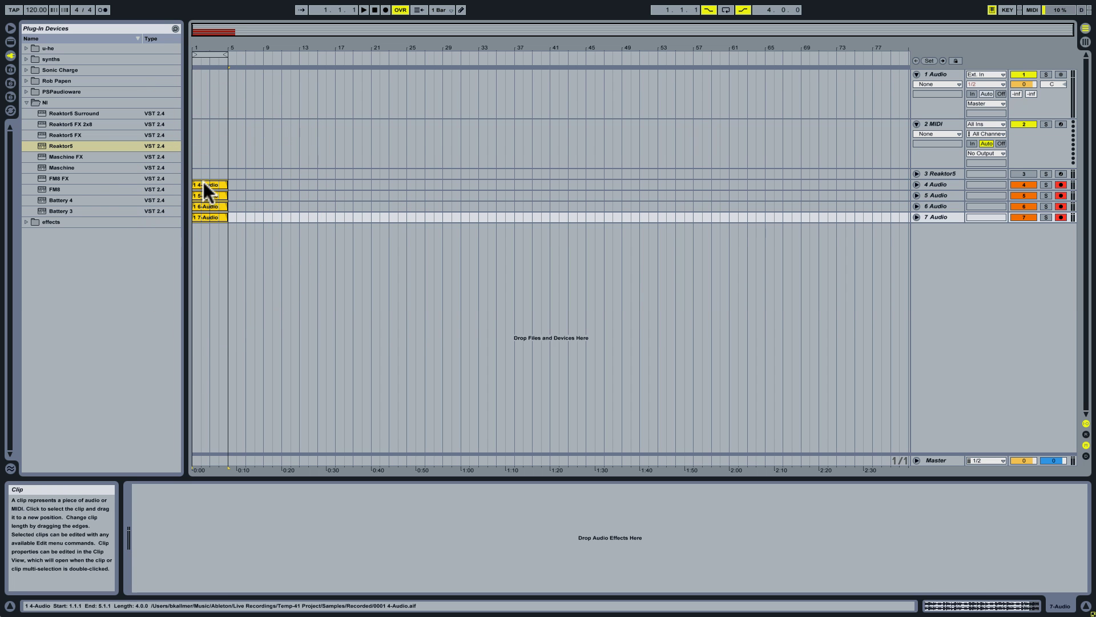
{"action": "left_click_drag", "start_coordinate": [201, 183], "coordinate": [347, 58]}
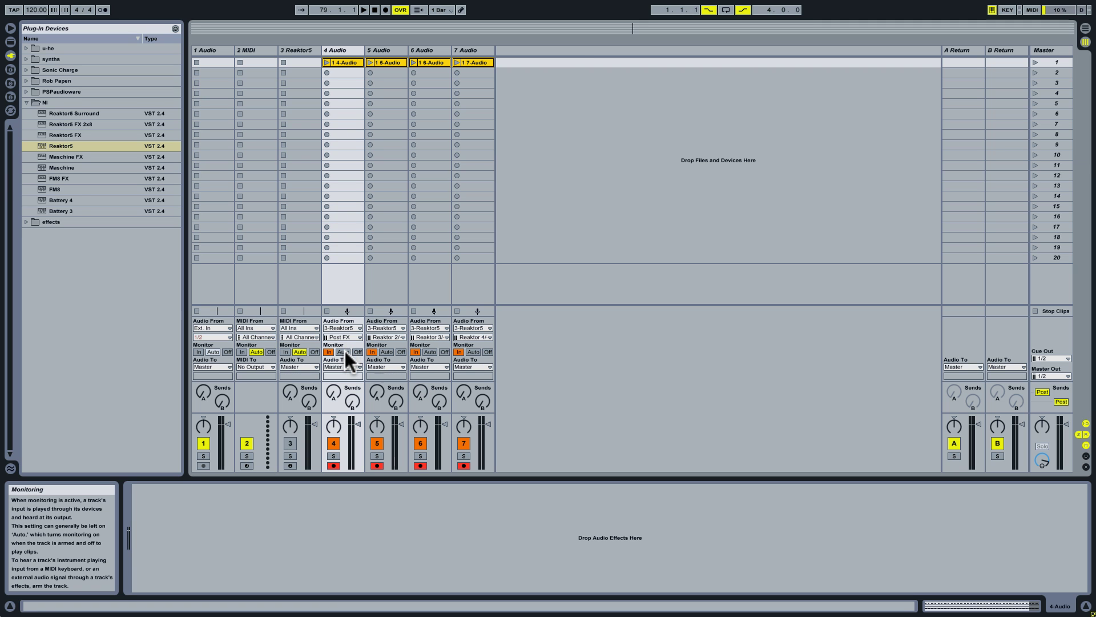
Step: Set Monitor to Auto on audio tracks 4–7
{"action": "left_click", "coordinate": [342, 49]}
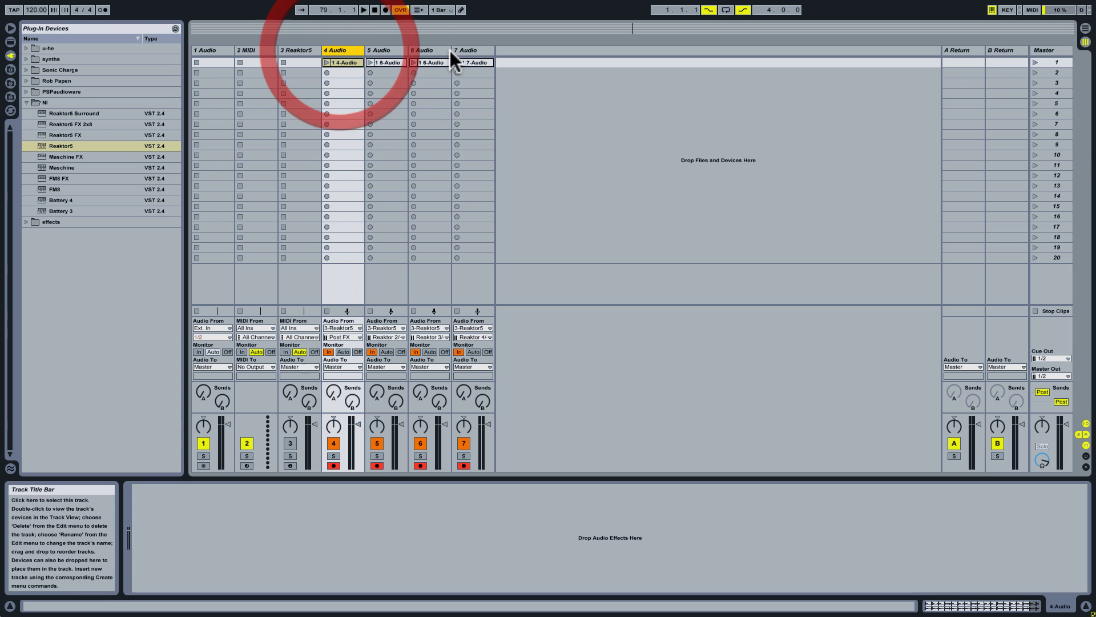
{"action": "left_click", "coordinate": [461, 49]}
{"action": "left_click", "coordinate": [352, 50], "text": "shift"}
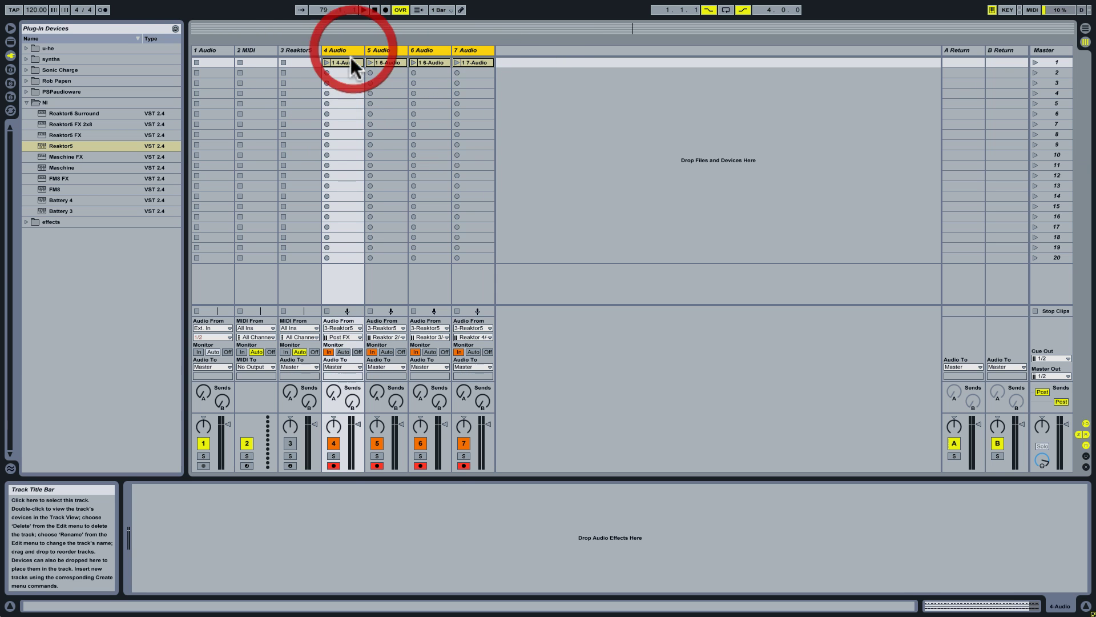
{"action": "left_click", "coordinate": [339, 350]}
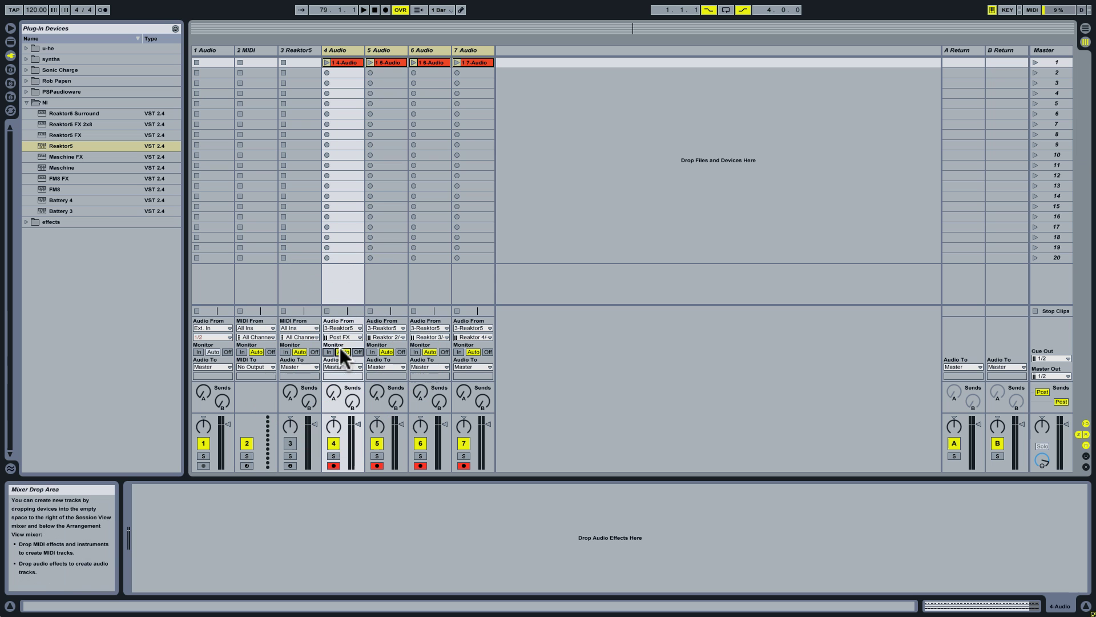
Step: Inspect the 4-Audio, 5-Audio, 6-Audio and 7-Audio clips in Clip View
{"action": "left_click", "coordinate": [341, 57]}
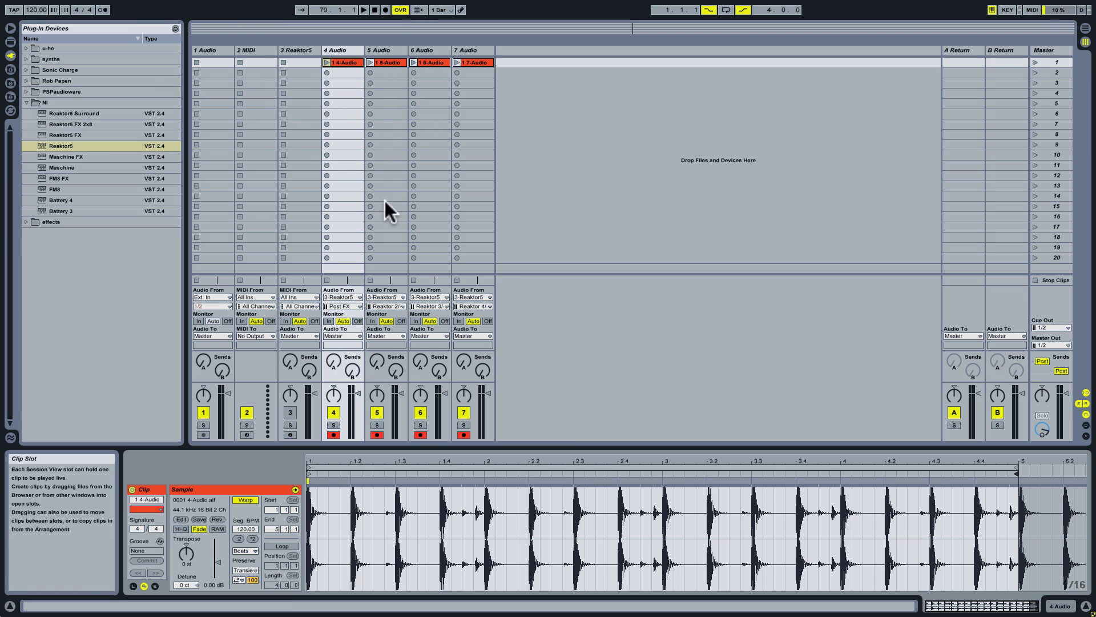
{"action": "left_click", "coordinate": [395, 63]}
{"action": "left_click", "coordinate": [427, 62]}
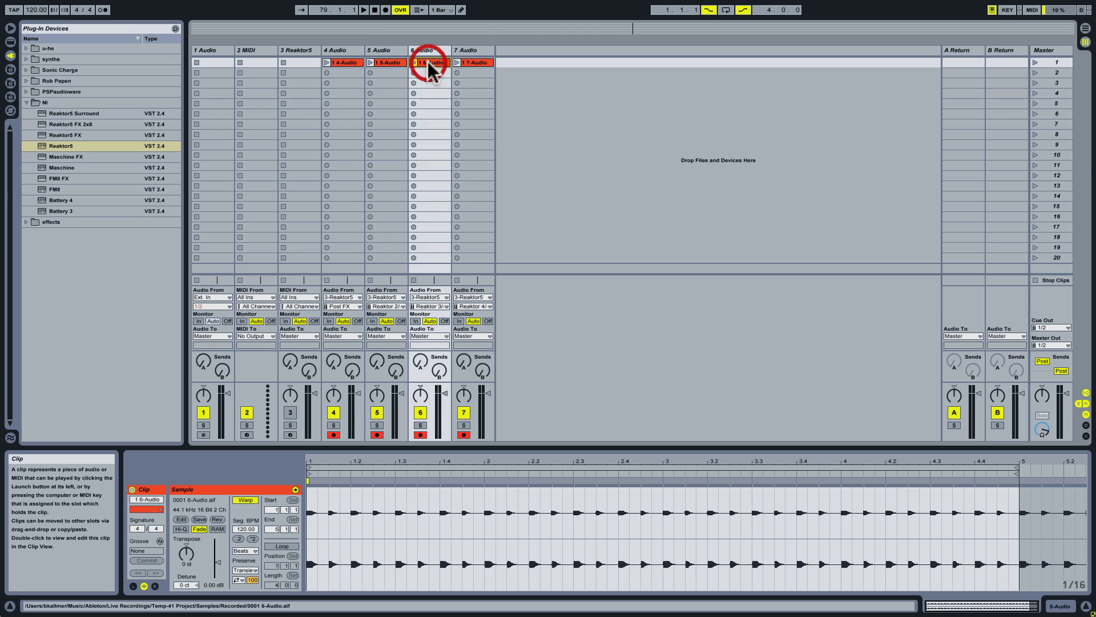
{"action": "left_click", "coordinate": [474, 61]}
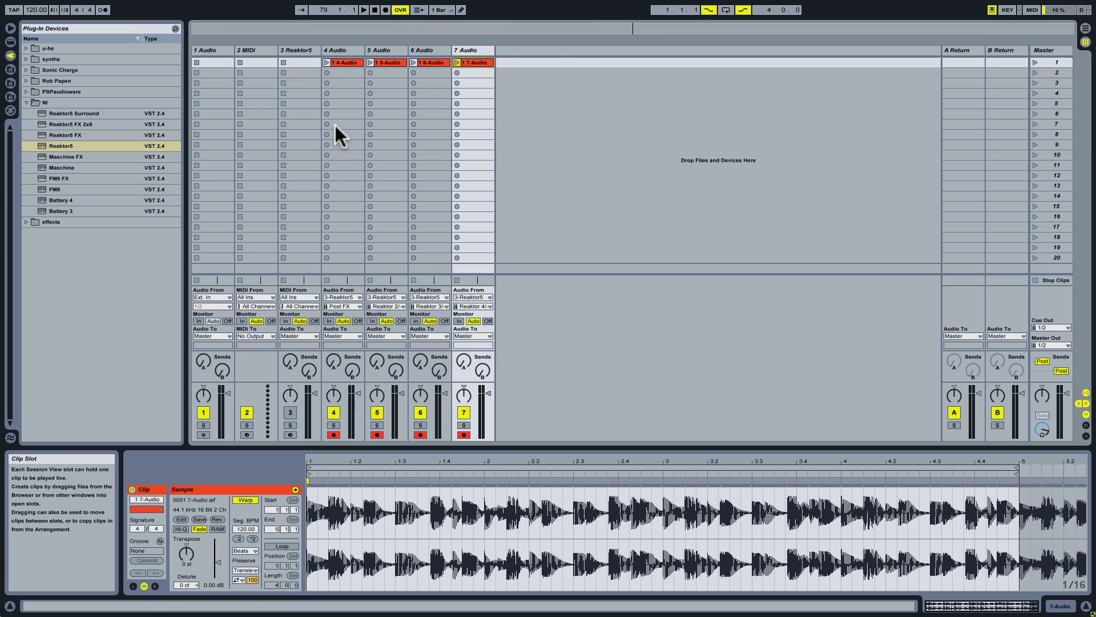
Step: Enable Loop on the recorded clips and audition tracks 4 and 5 solo during playback
{"action": "left_click", "coordinate": [347, 59], "text": "shift"}
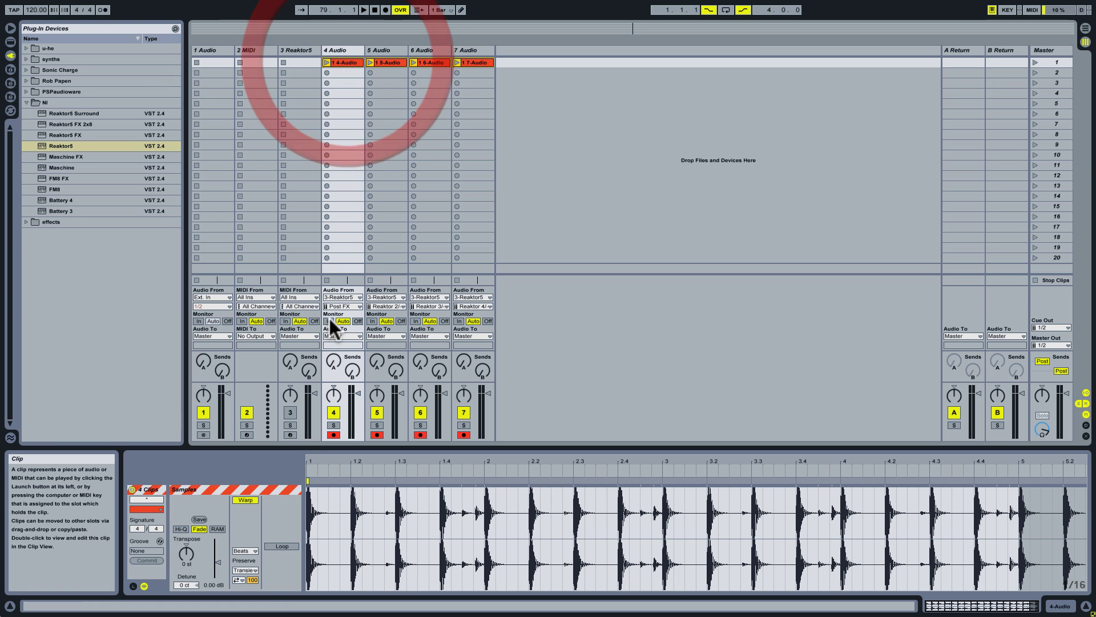
{"action": "left_click", "coordinate": [279, 545]}
{"action": "key", "text": "space"}
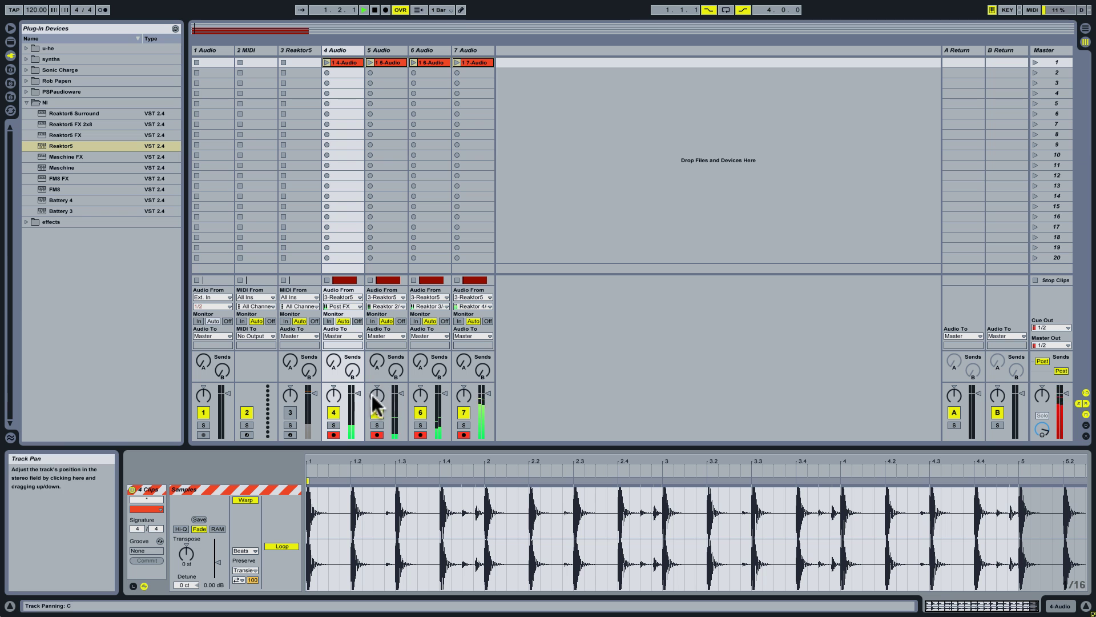
{"action": "left_click", "coordinate": [334, 425]}
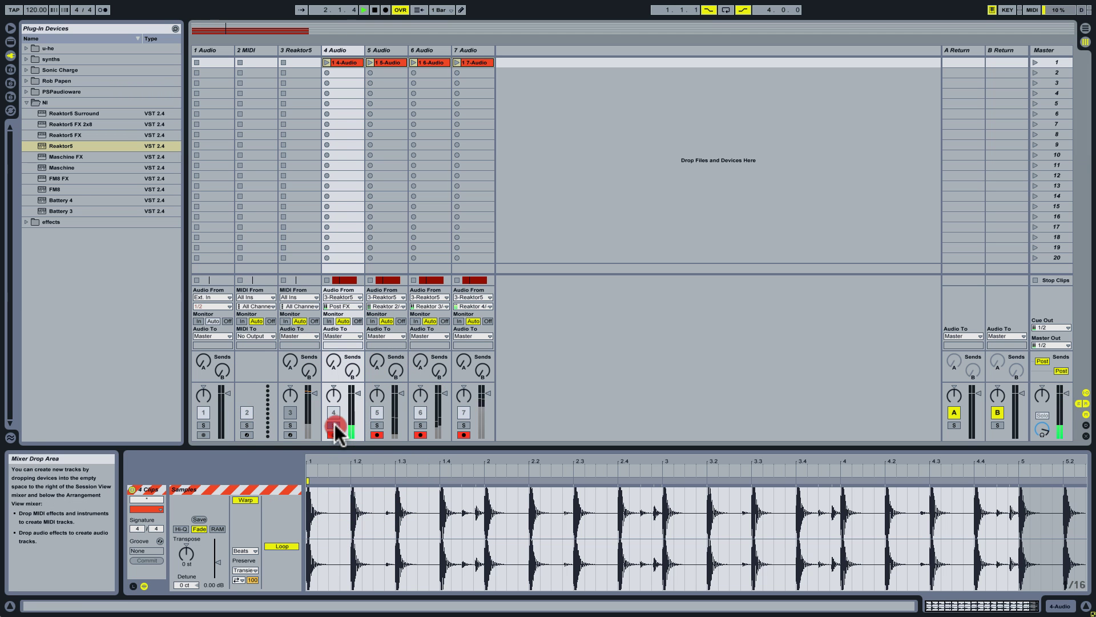
{"action": "left_click", "coordinate": [334, 425]}
{"action": "left_click", "coordinate": [377, 425]}
{"action": "left_click", "coordinate": [376, 424]}
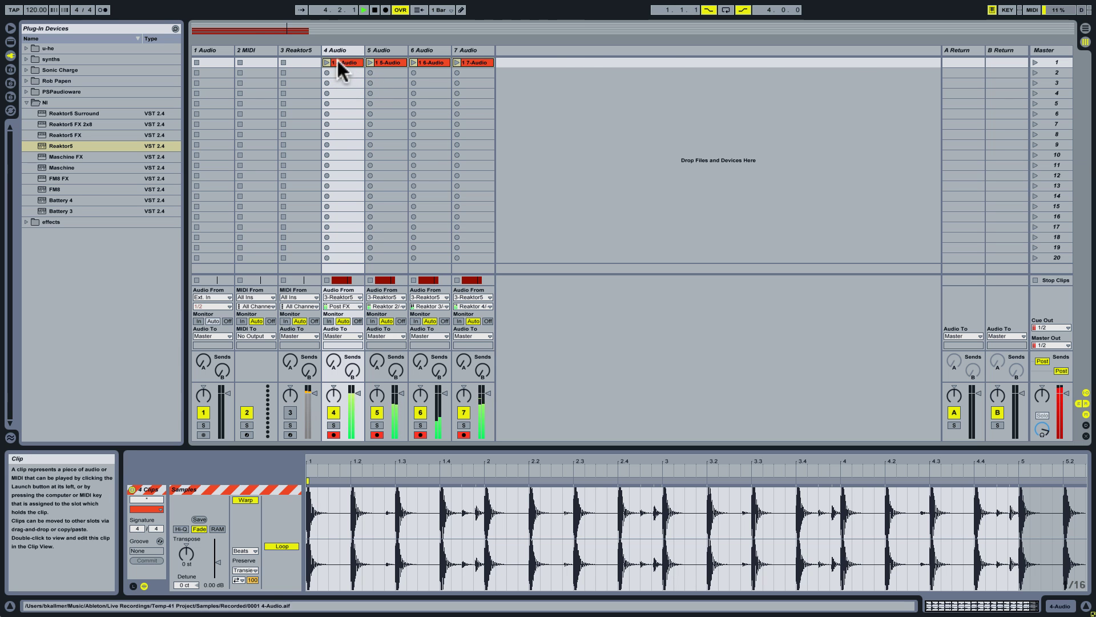
{"action": "key", "text": "space"}
Step: Launch scene 1, switch off the Reaktor5 device and close its plugin window
{"action": "left_click", "coordinate": [1032, 62]}
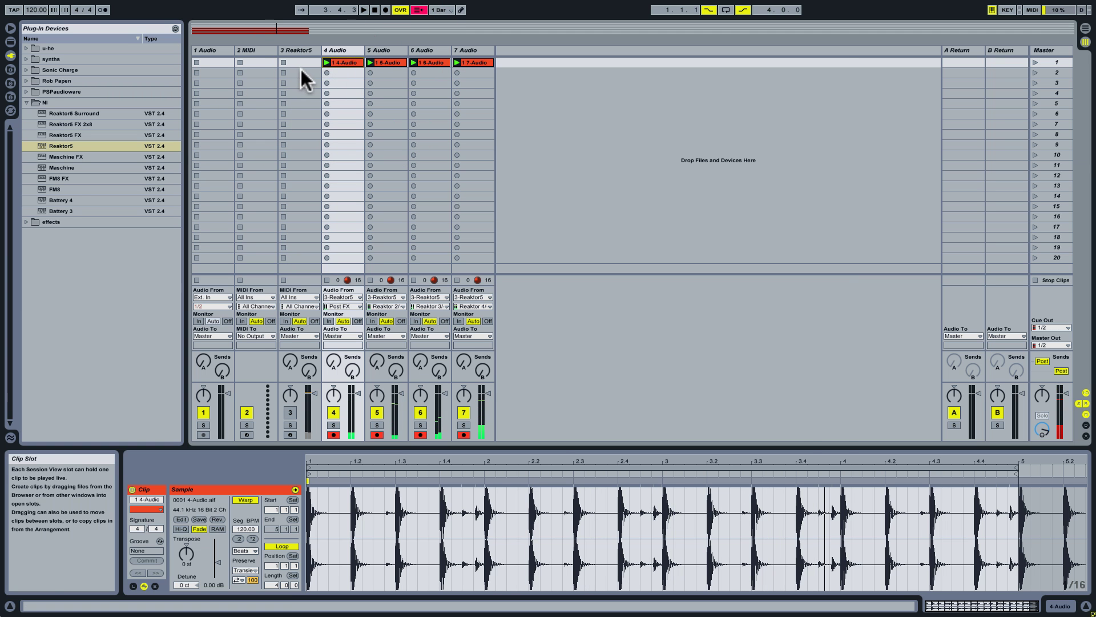
{"action": "left_click", "coordinate": [296, 50]}
{"action": "left_click", "coordinate": [297, 50]}
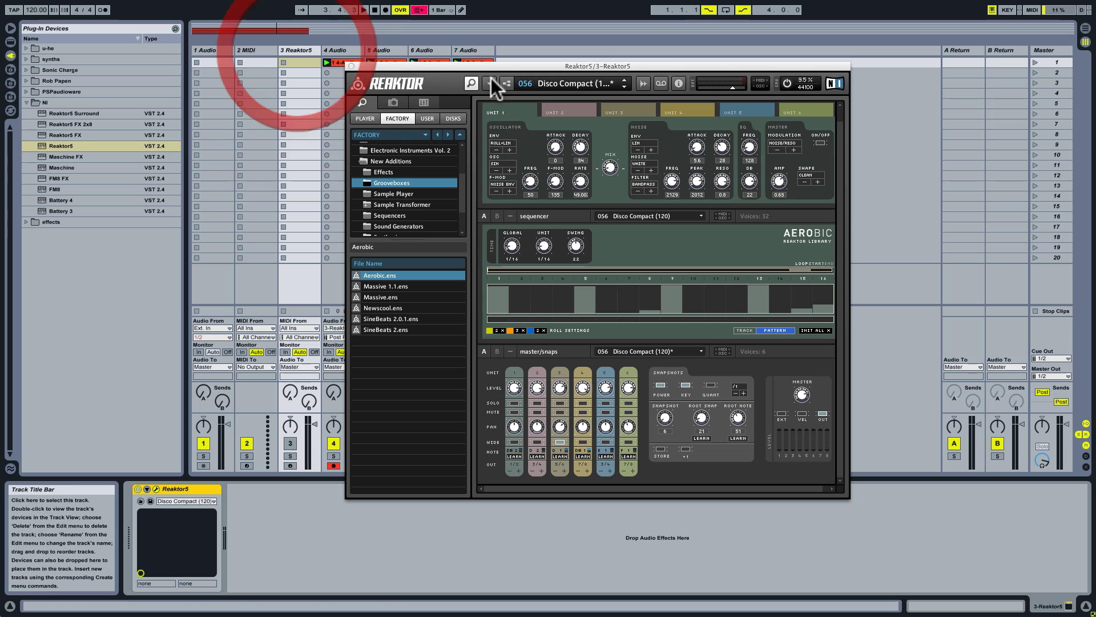
{"action": "left_click", "coordinate": [786, 84]}
{"action": "left_click", "coordinate": [352, 67]}
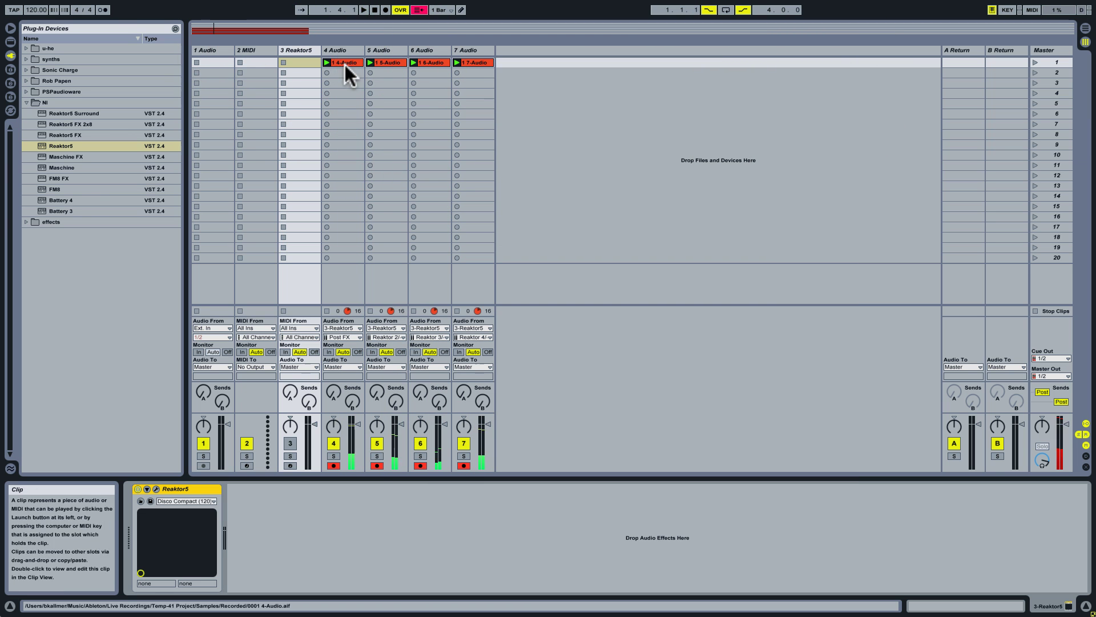
{"action": "left_click", "coordinate": [345, 63]}
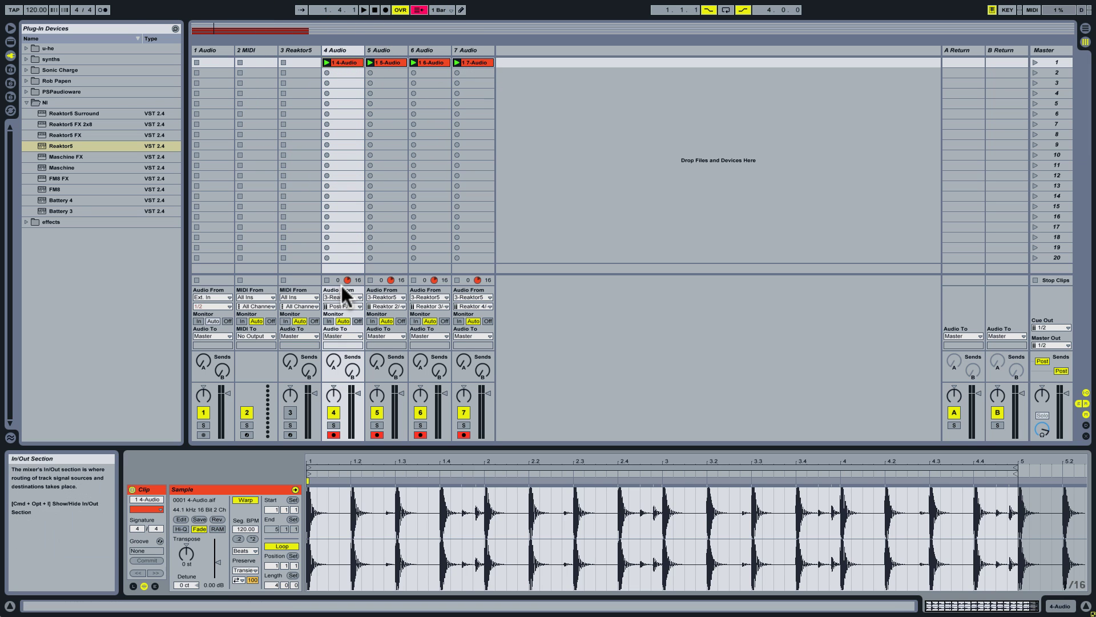
Step: Drag the 4-Audio clip's Start Marker from 1.1.1 to 1.1.4 while playing
{"action": "key", "text": "space"}
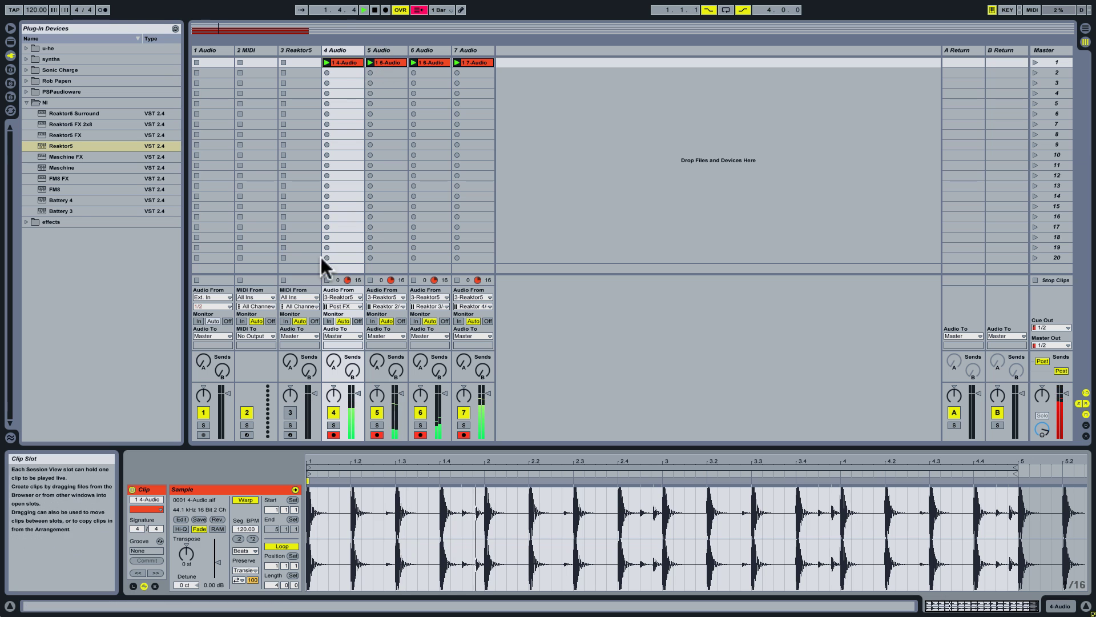
{"action": "left_click", "coordinate": [309, 474]}
{"action": "left_click_drag", "start_coordinate": [311, 474], "coordinate": [335, 473]}
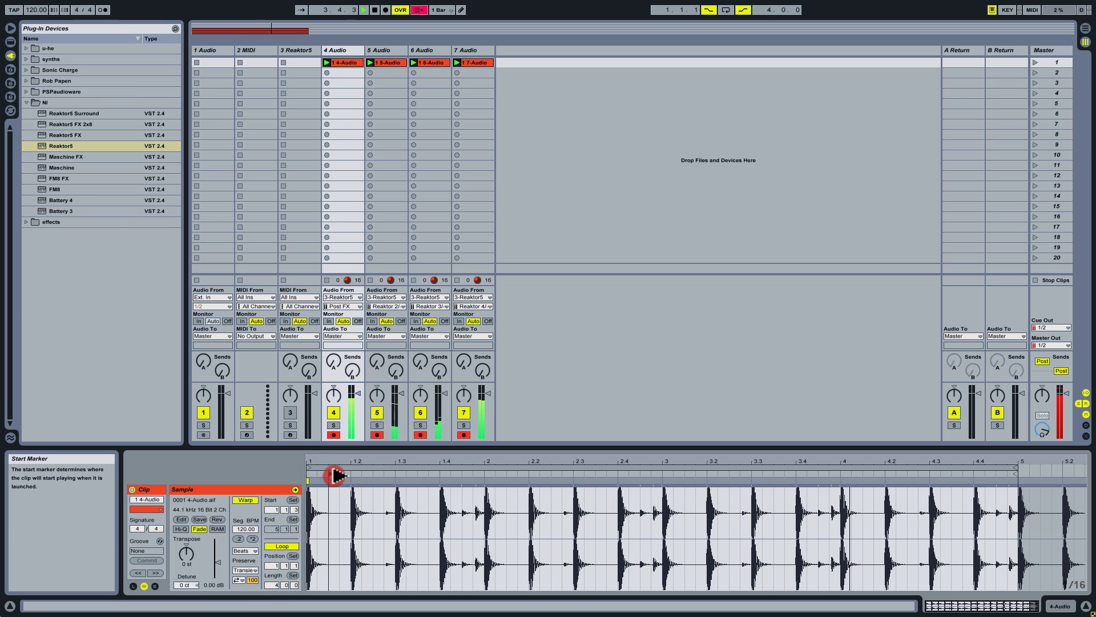
{"action": "mouse_move", "coordinate": [336, 474]}
{"action": "left_mouse_down"}
{"action": "mouse_move", "coordinate": [352, 474]}
{"action": "mouse_move", "coordinate": [301, 477]}
{"action": "left_mouse_up"}
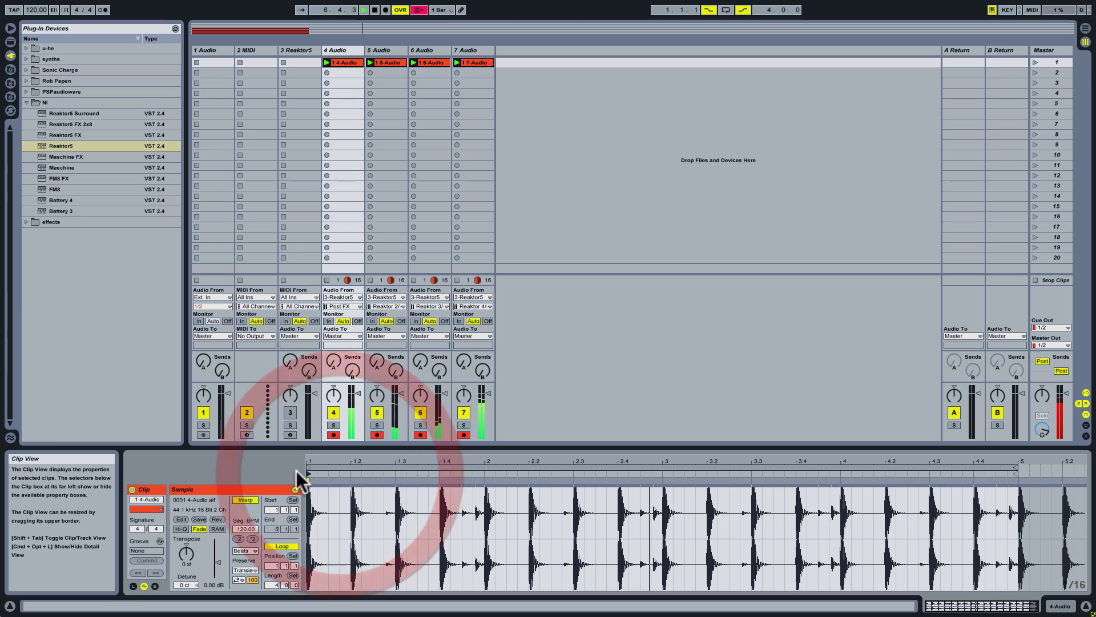
{"action": "key", "text": "space"}
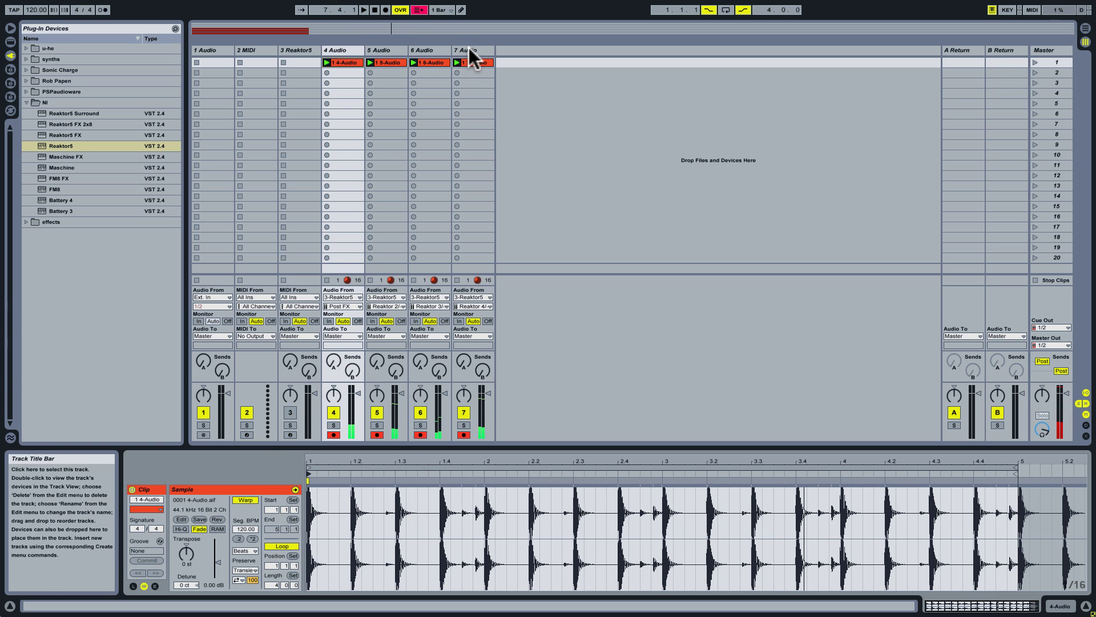
Step: Play the 7-Audio clip and audition track 7 solo, then unsolo it
{"action": "left_click", "coordinate": [469, 50]}
{"action": "left_click", "coordinate": [472, 61]}
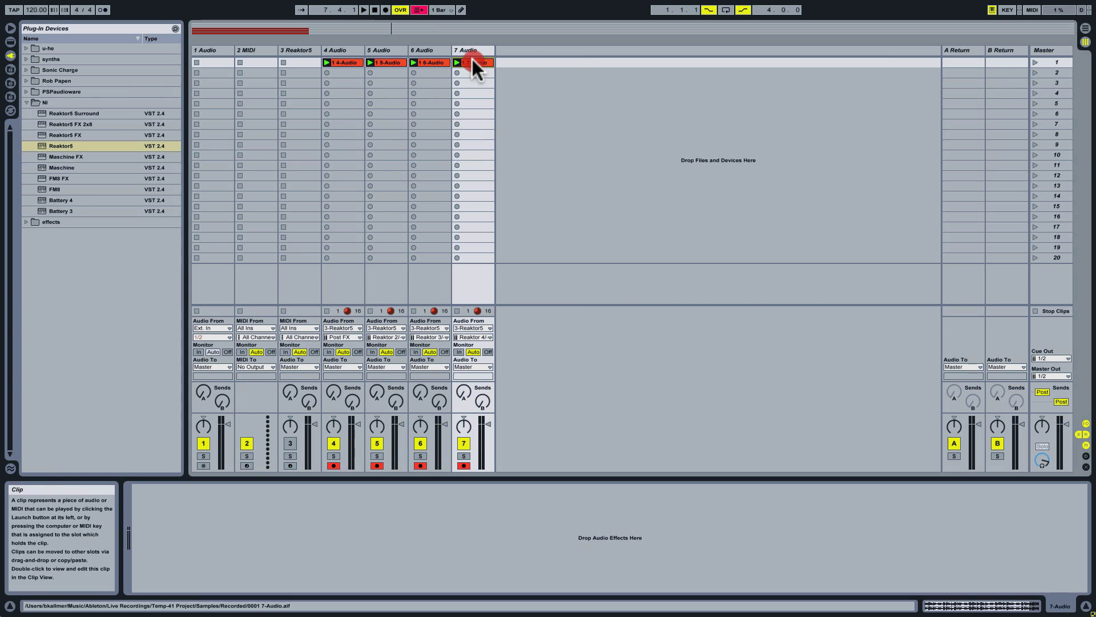
{"action": "left_click", "coordinate": [457, 63]}
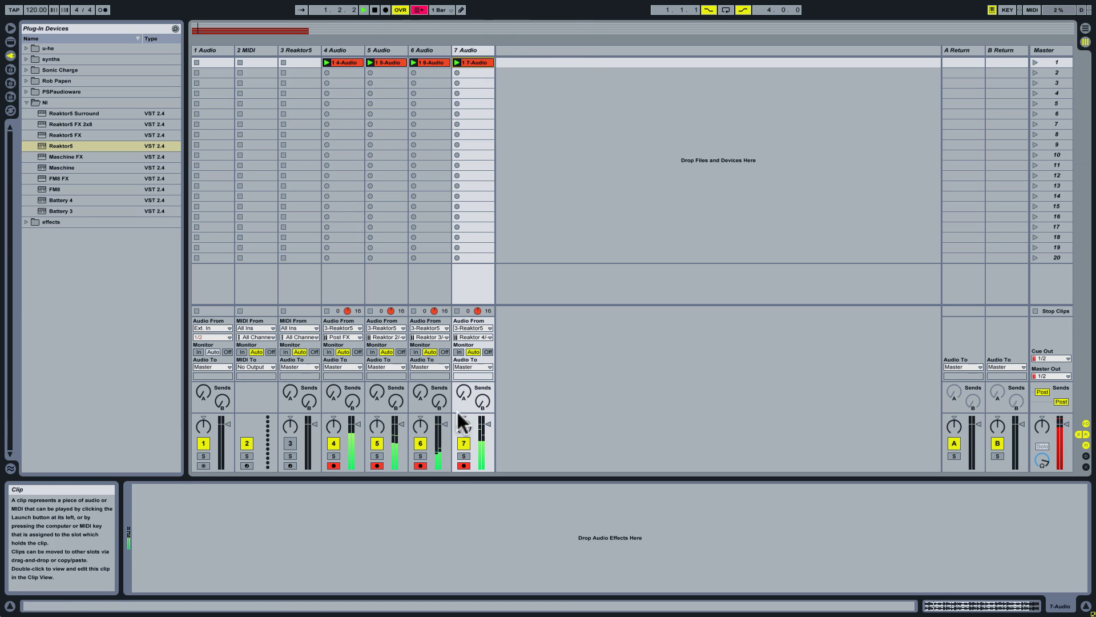
{"action": "left_click", "coordinate": [462, 455]}
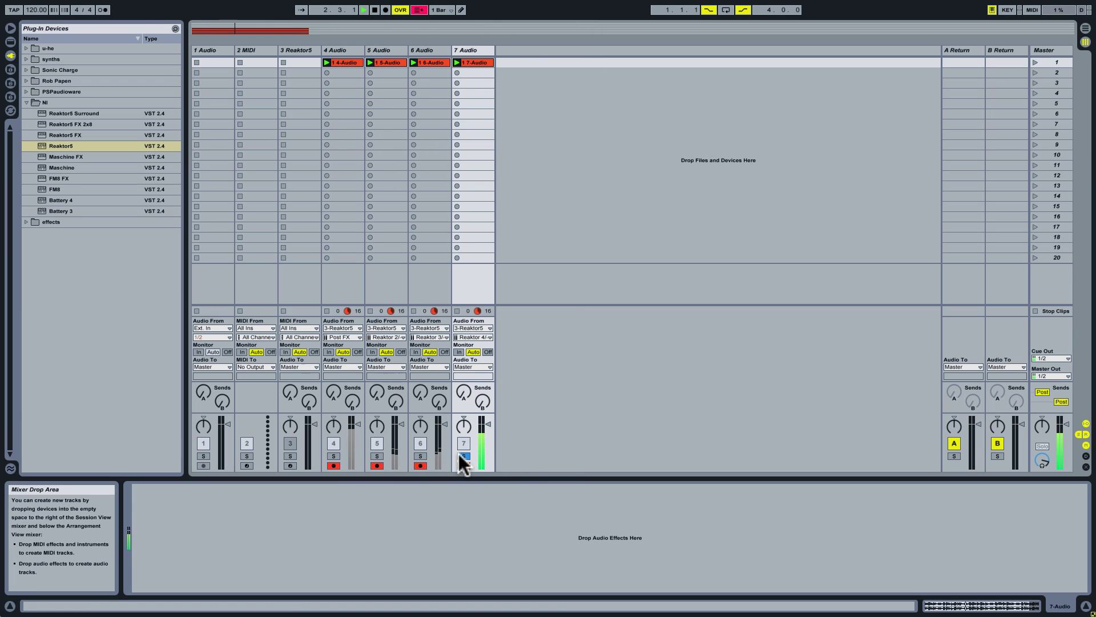
{"action": "left_click", "coordinate": [462, 455]}
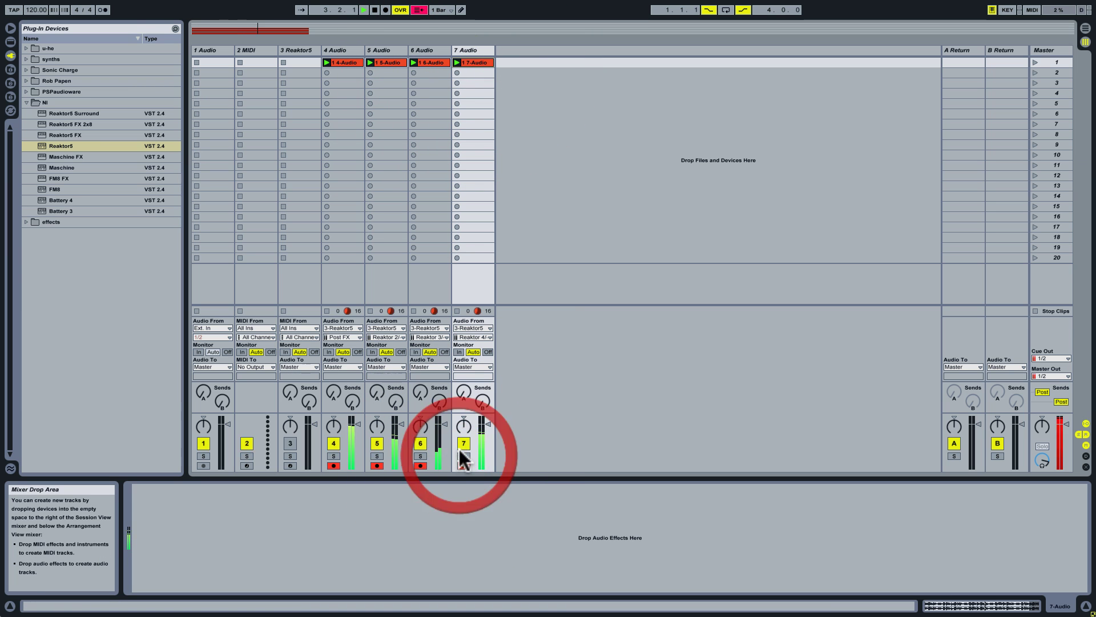
{"action": "left_click", "coordinate": [483, 50]}
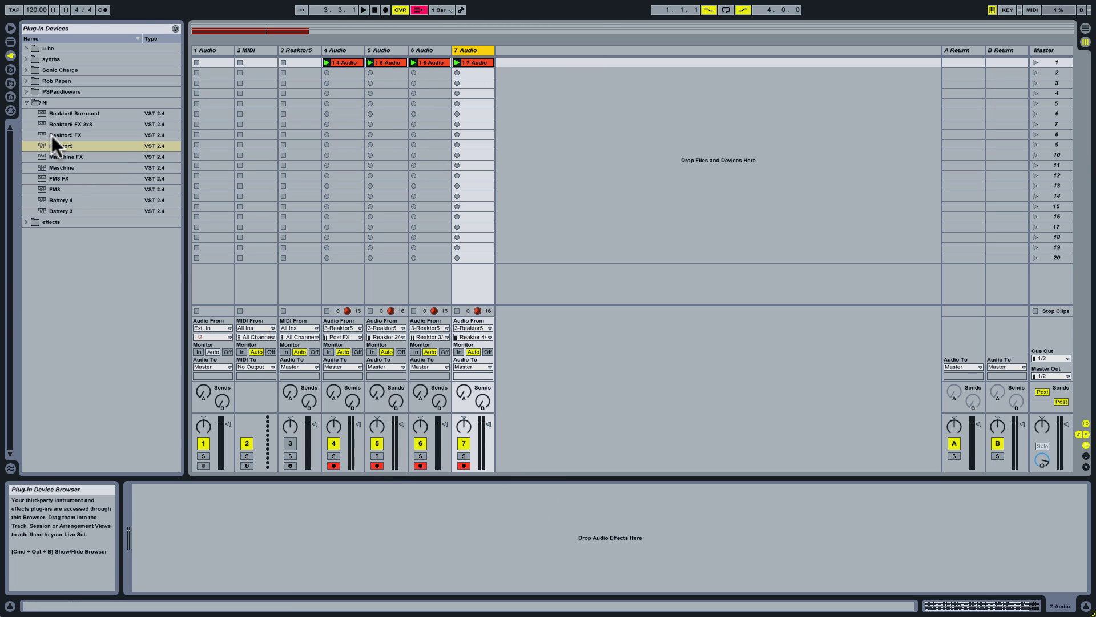
Step: Drop Reaktor5 FX onto track 7 and load Fast FX 1.3.ens from Electronic Instruments Vol. 2
{"action": "left_click_drag", "start_coordinate": [43, 135], "coordinate": [467, 52]}
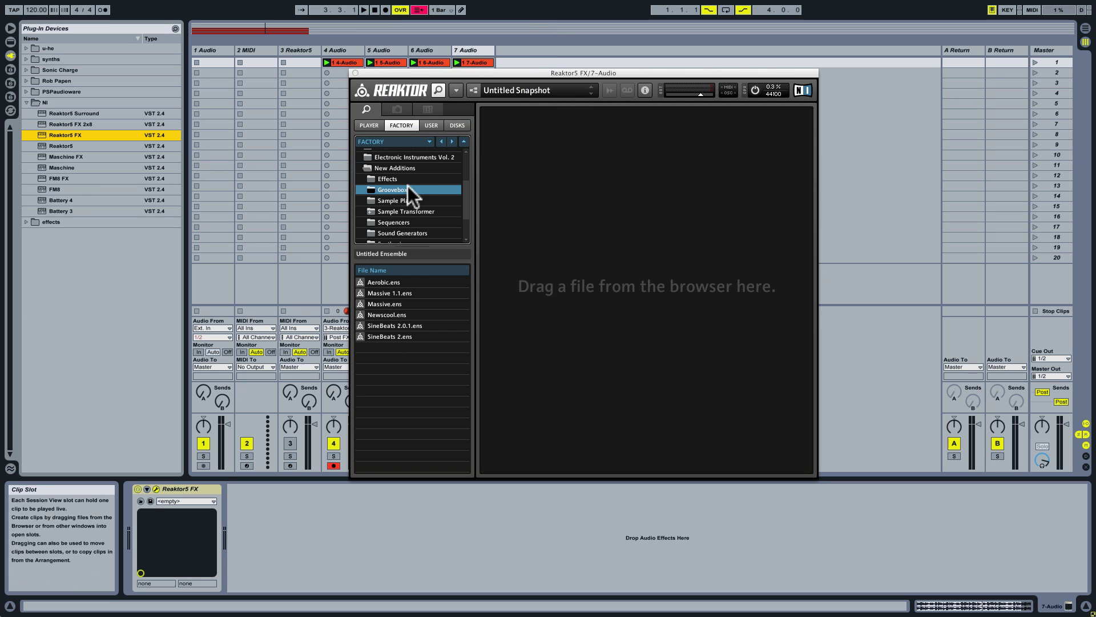
{"action": "left_click", "coordinate": [407, 175]}
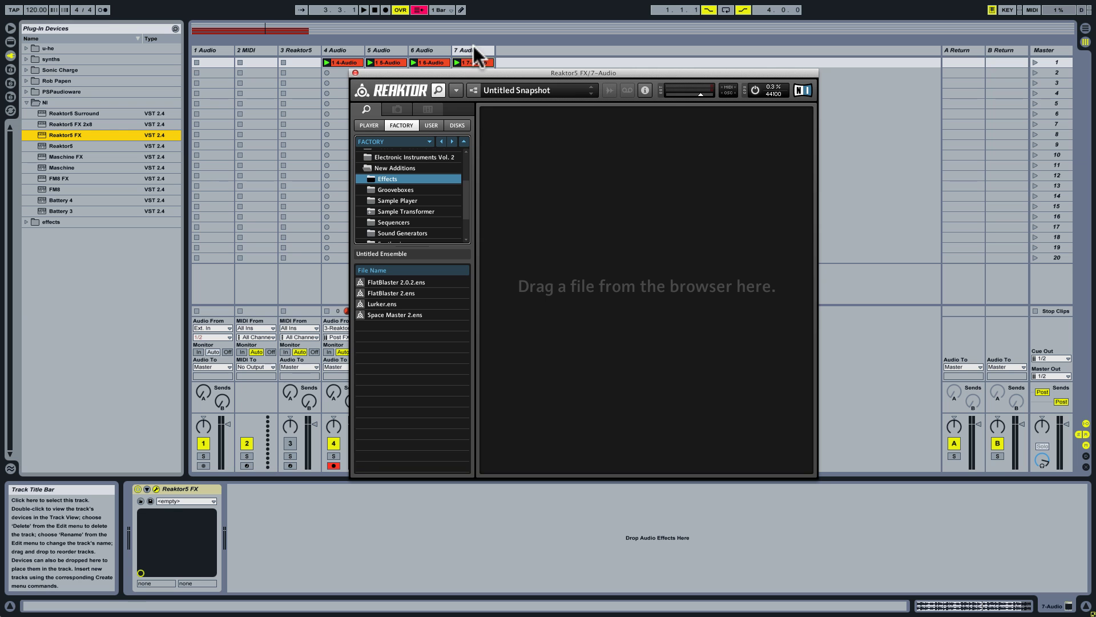
{"action": "left_click_drag", "start_coordinate": [472, 68], "coordinate": [482, 90]}
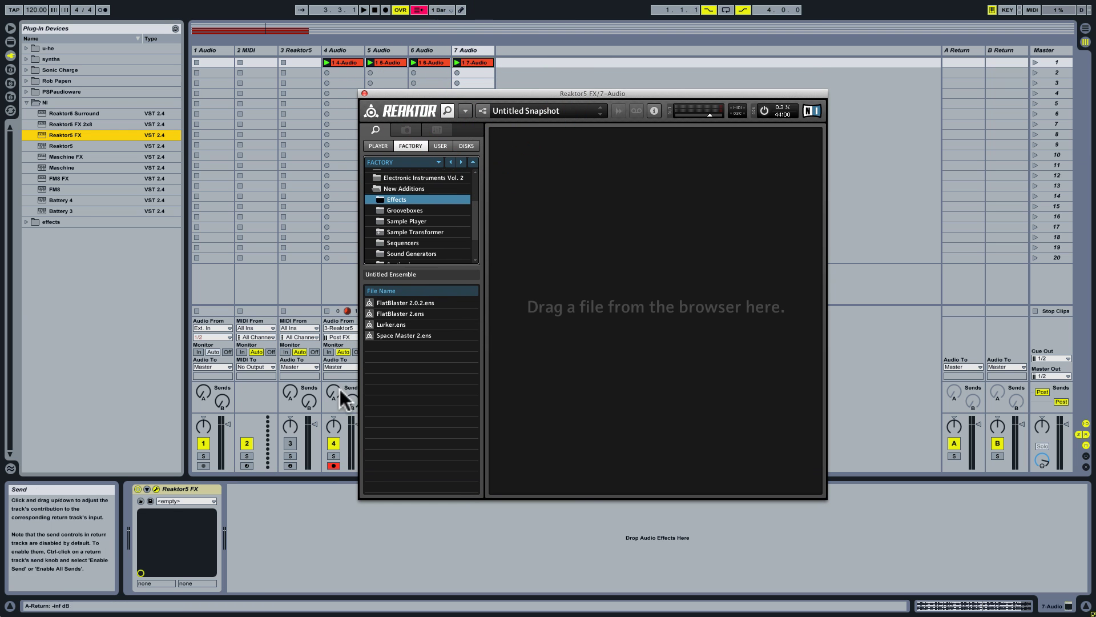
{"action": "left_click_drag", "start_coordinate": [474, 211], "coordinate": [477, 204]}
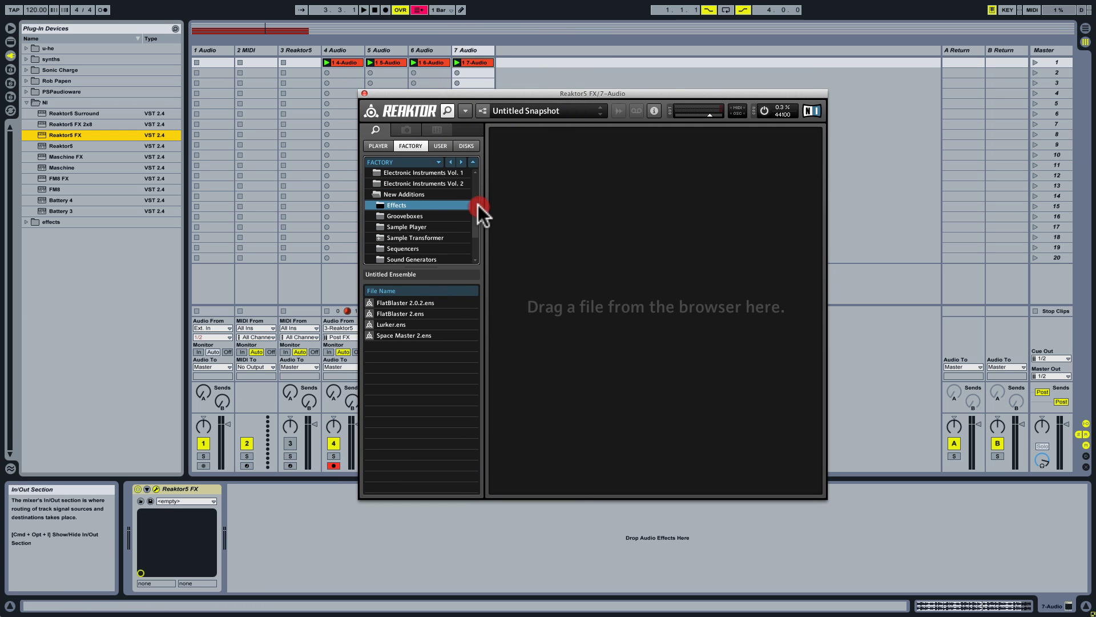
{"action": "left_click", "coordinate": [457, 196]}
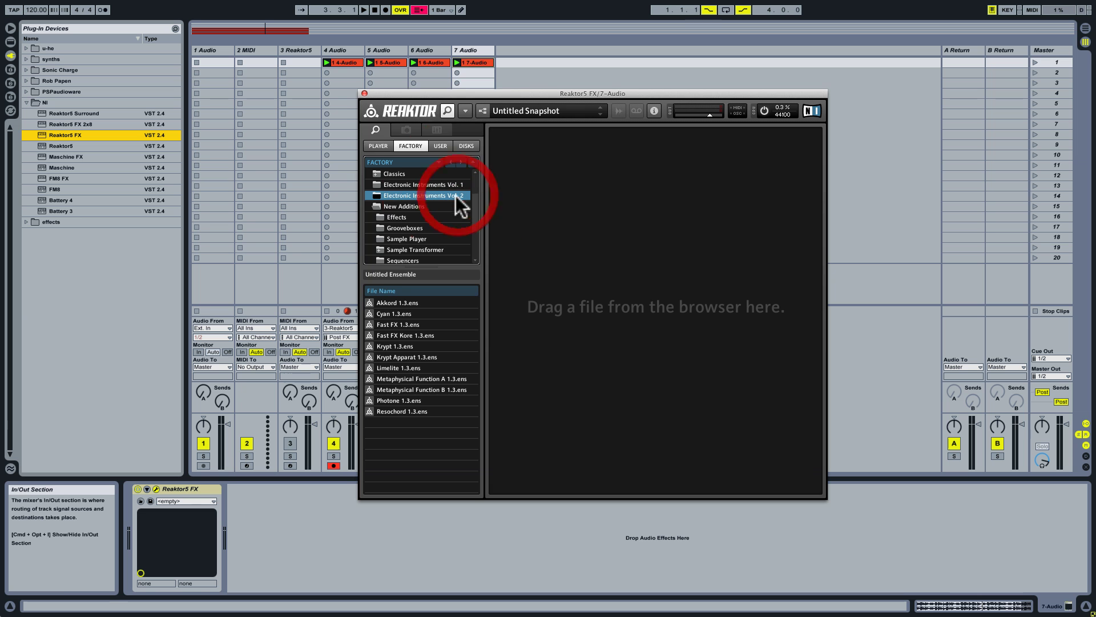
{"action": "double_click", "coordinate": [385, 324]}
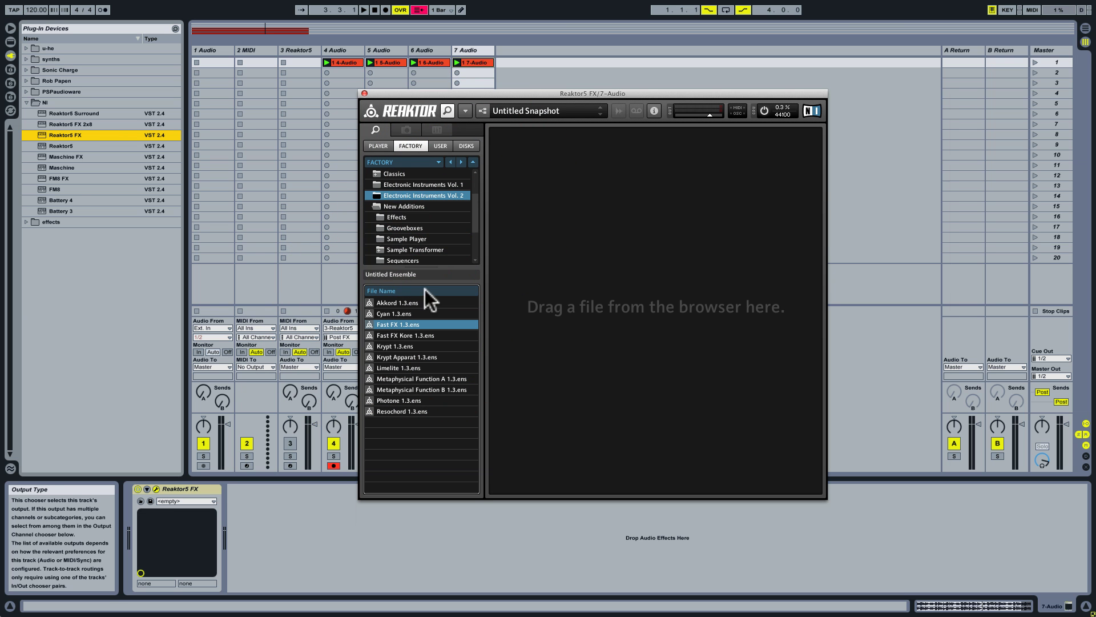
{"action": "left_click_drag", "start_coordinate": [543, 94], "coordinate": [437, 100]}
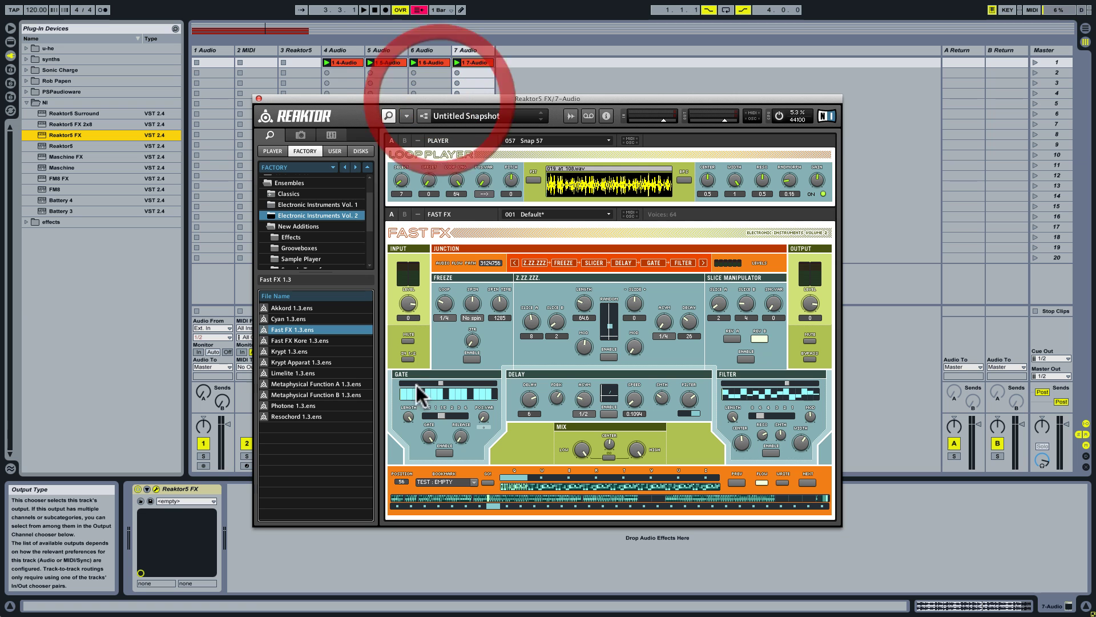
Step: Feed input channels 1/2 into Fast FX and start playback
{"action": "left_click", "coordinate": [408, 359]}
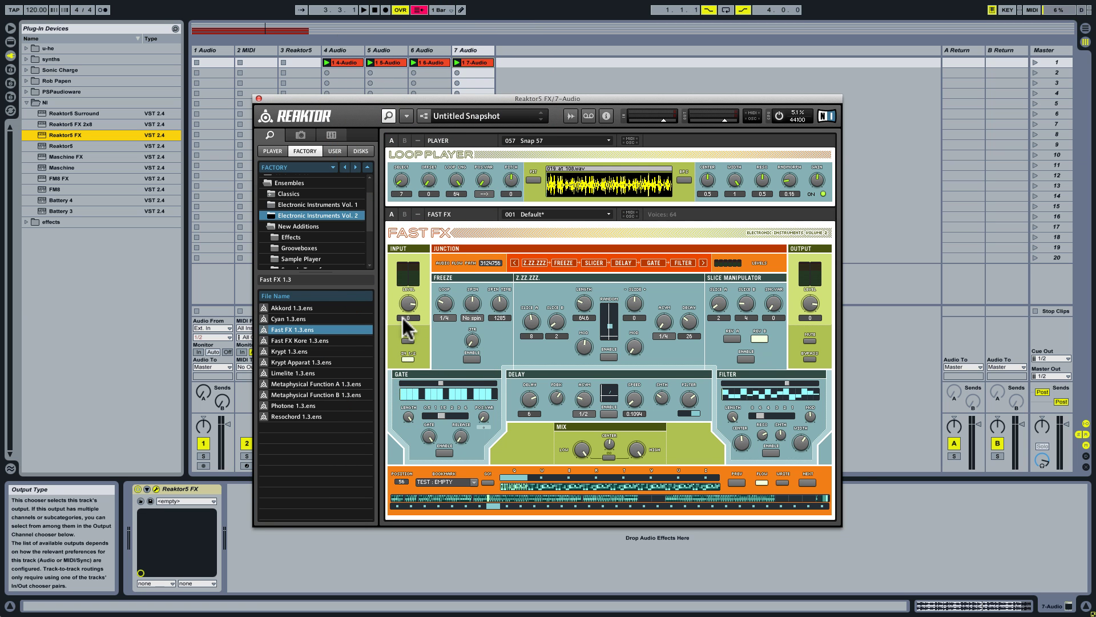
{"action": "left_click_drag", "start_coordinate": [447, 101], "coordinate": [469, 100]}
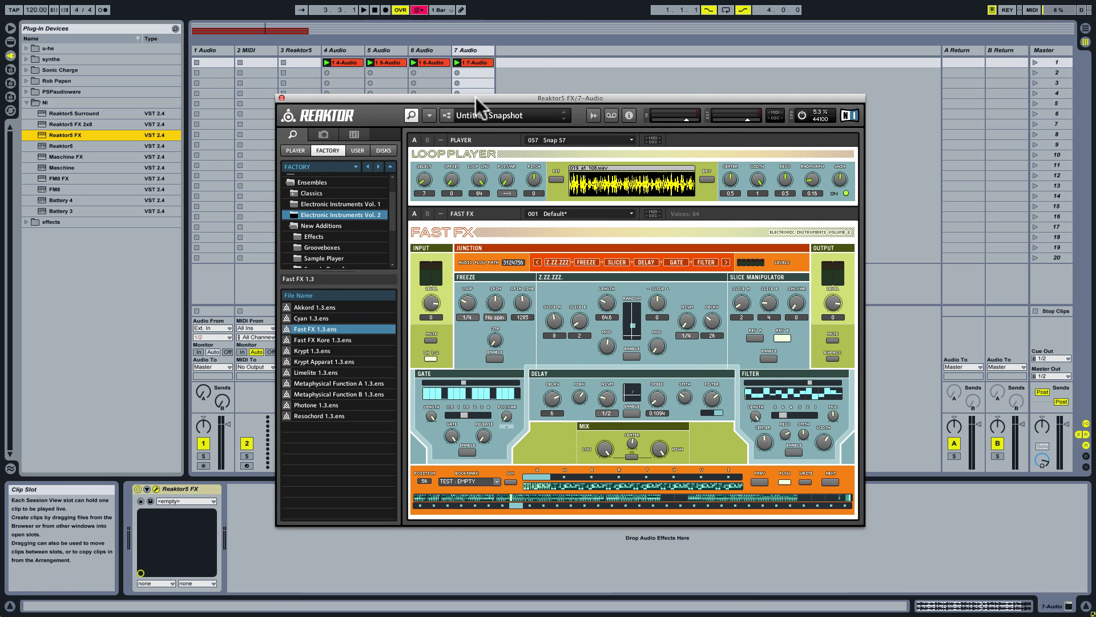
{"action": "key", "text": "space"}
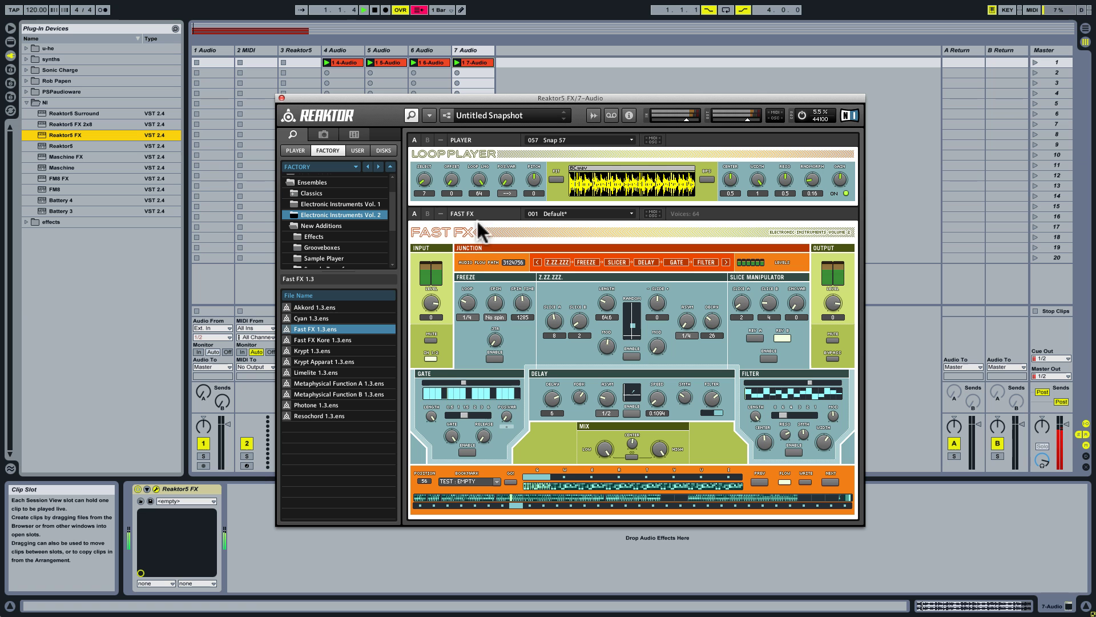
Step: Turn on Slice Manipulator and Freeze, leave Z.ZZ.ZZZ off, and close the Reaktor window
{"action": "left_click", "coordinate": [493, 357]}
{"action": "left_click", "coordinate": [495, 358]}
{"action": "left_click", "coordinate": [772, 359]}
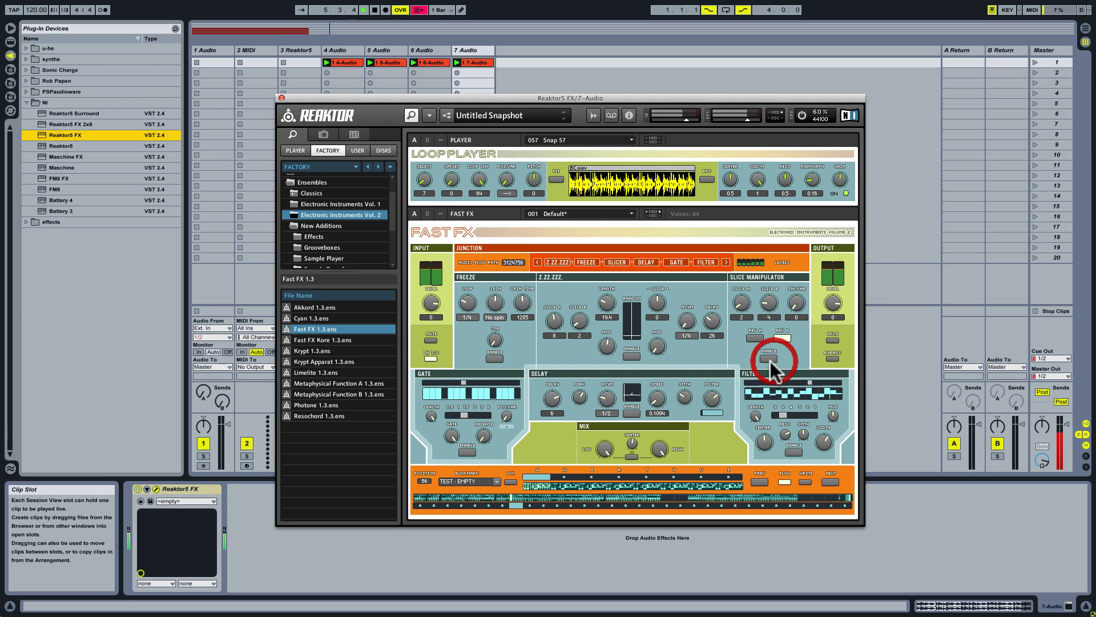
{"action": "left_click", "coordinate": [629, 355]}
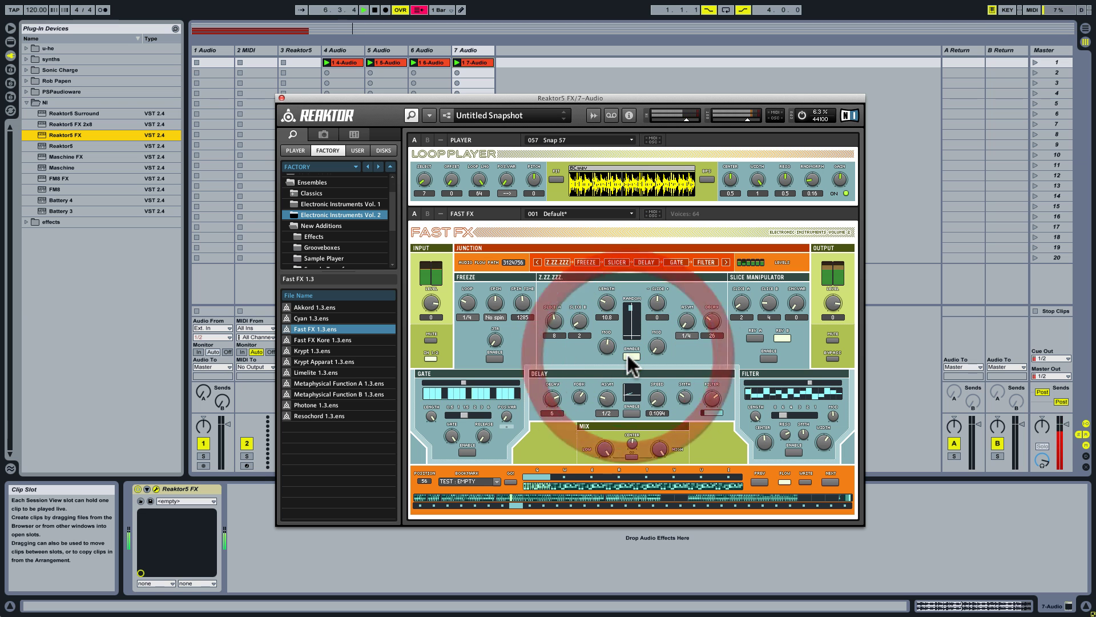
{"action": "left_click", "coordinate": [628, 354]}
{"action": "left_click", "coordinate": [490, 358]}
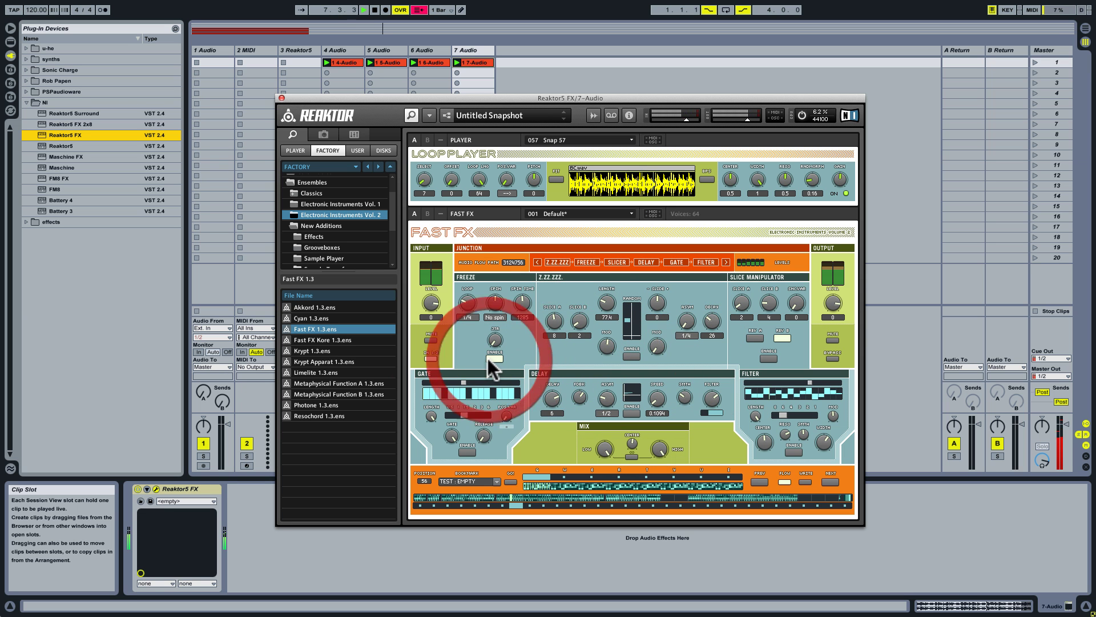
{"action": "left_click", "coordinate": [490, 358]}
{"action": "left_click", "coordinate": [489, 358]}
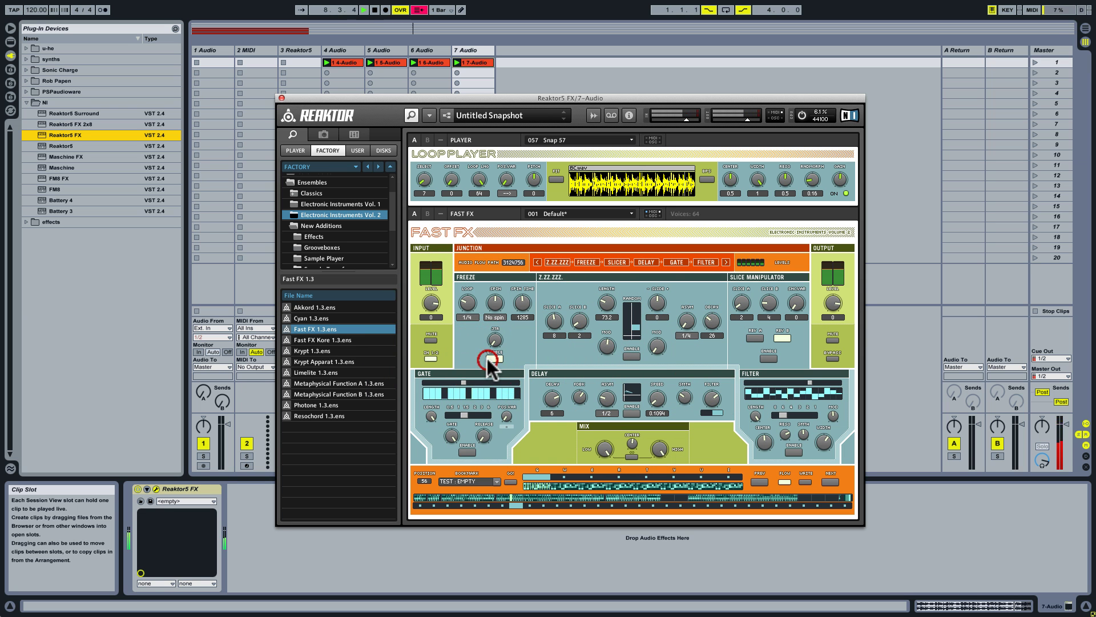
{"action": "left_click", "coordinate": [281, 99]}
Step: Add Live's Auto Filter audio effect to track 7
{"action": "left_click", "coordinate": [10, 42]}
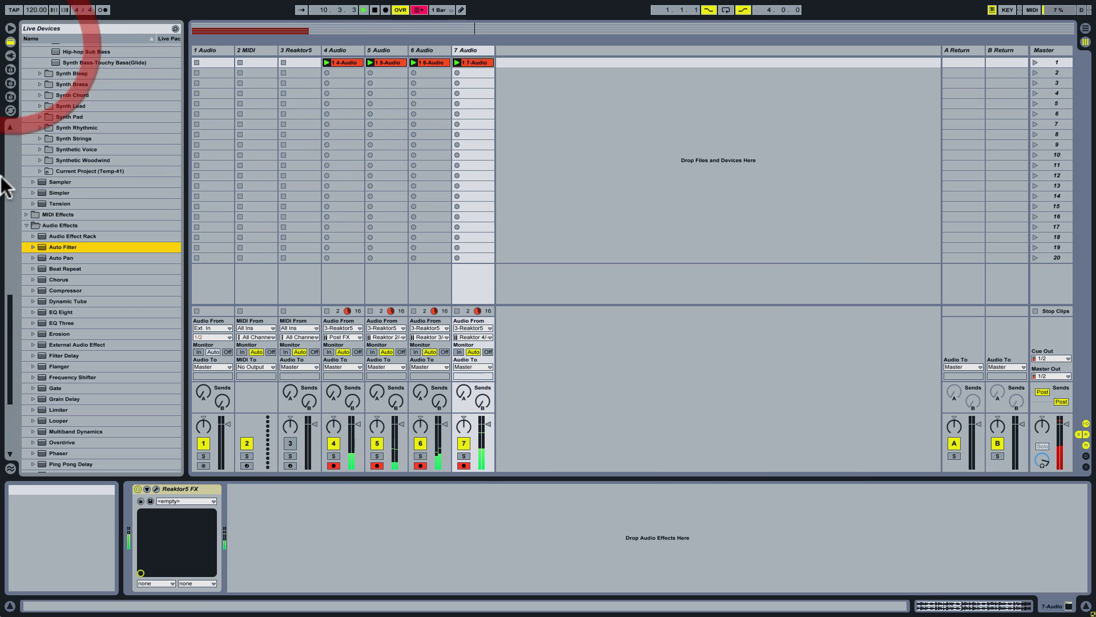
{"action": "left_click_drag", "start_coordinate": [12, 302], "coordinate": [32, 123]}
{"action": "left_click", "coordinate": [26, 48]}
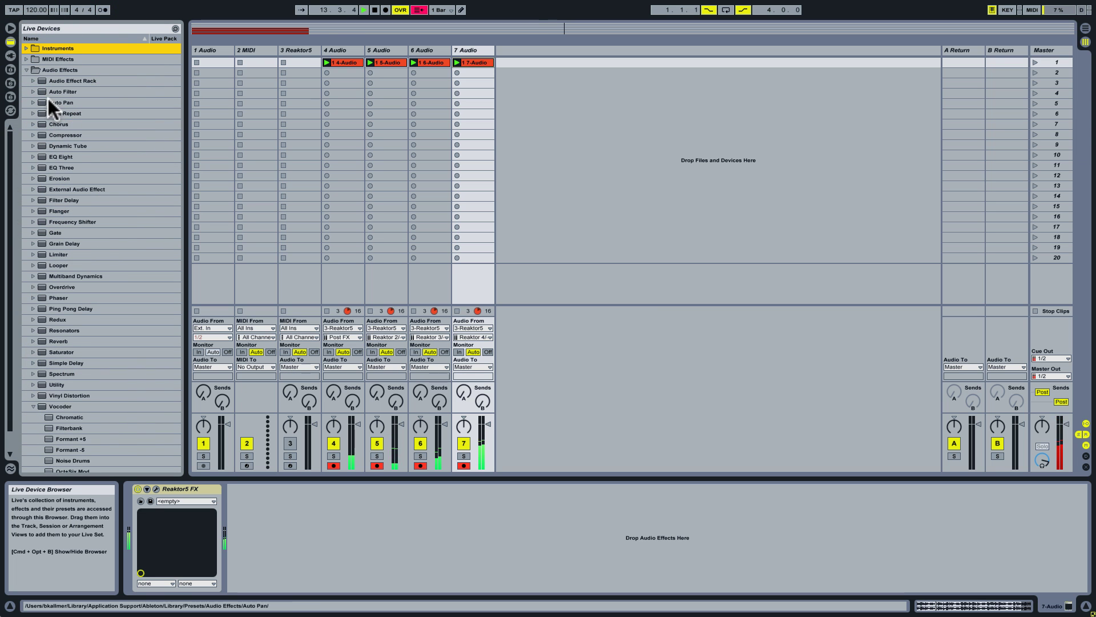
{"action": "left_click_drag", "start_coordinate": [46, 92], "coordinate": [461, 51]}
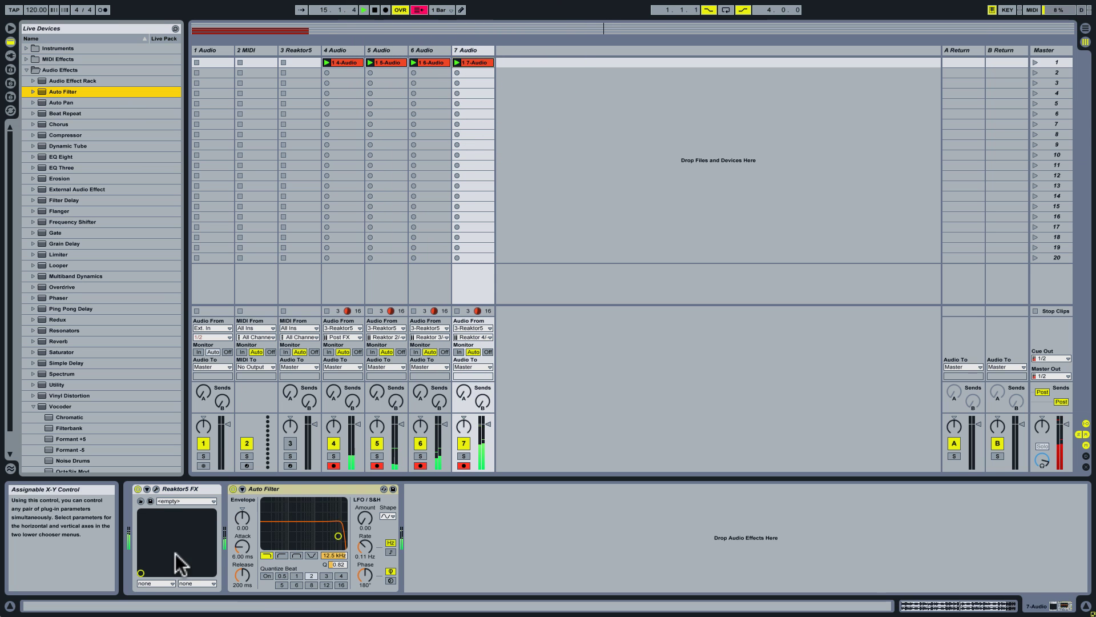
Step: Make Auto Filter highpass with lower cutoff and higher resonance, and switch off Reaktor5 FX
{"action": "left_click", "coordinate": [282, 555]}
{"action": "left_click", "coordinate": [336, 537]}
{"action": "left_click_drag", "start_coordinate": [336, 538], "coordinate": [285, 517]}
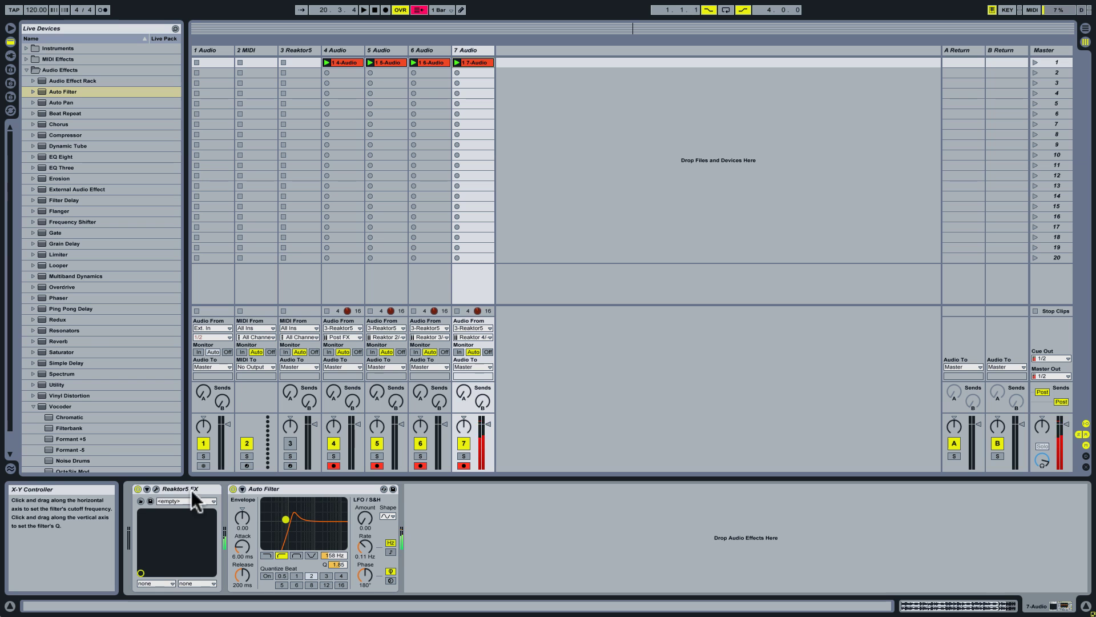
{"action": "left_click", "coordinate": [139, 488]}
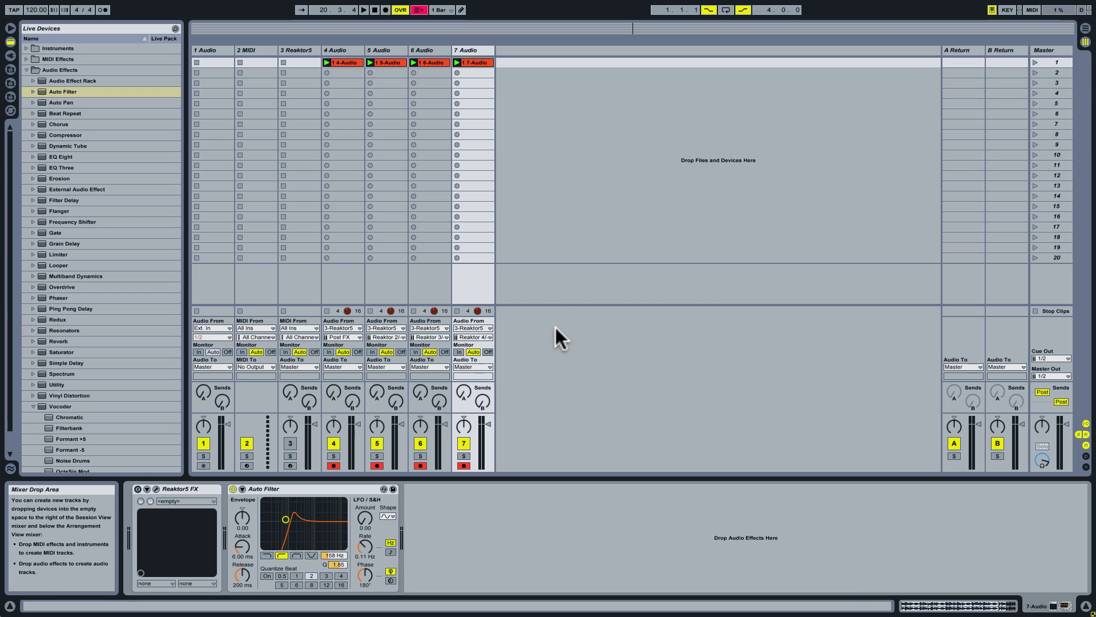
{"action": "left_click", "coordinate": [429, 50]}
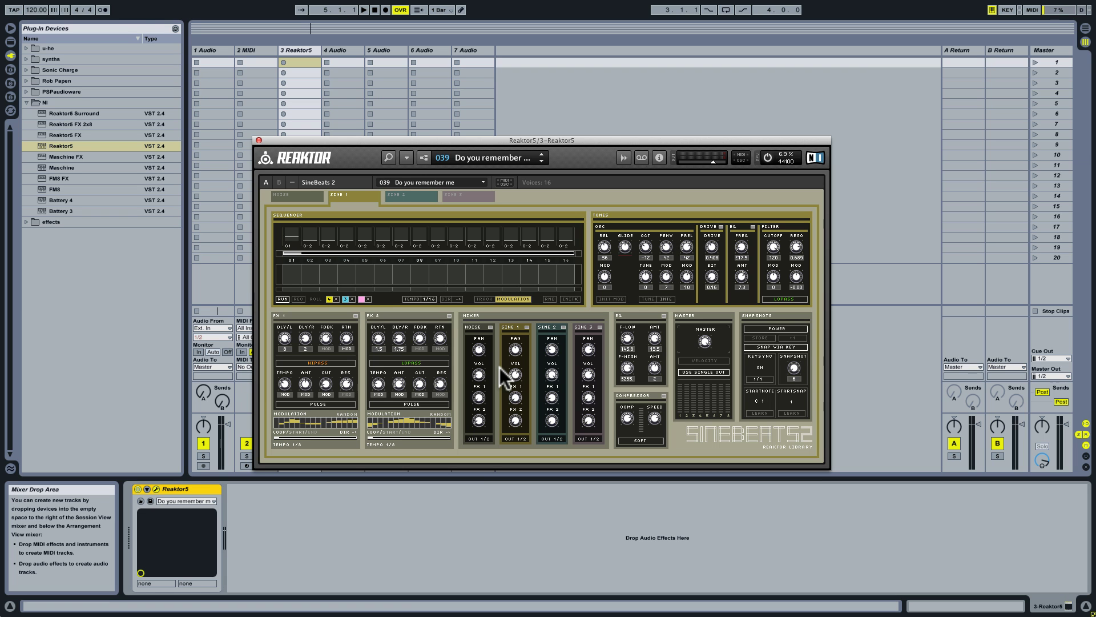
Step: Play SineBeats 2 on track 3 briefly, stop it, and lower the Reaktor window to show its mixer
{"action": "key", "text": "space"}
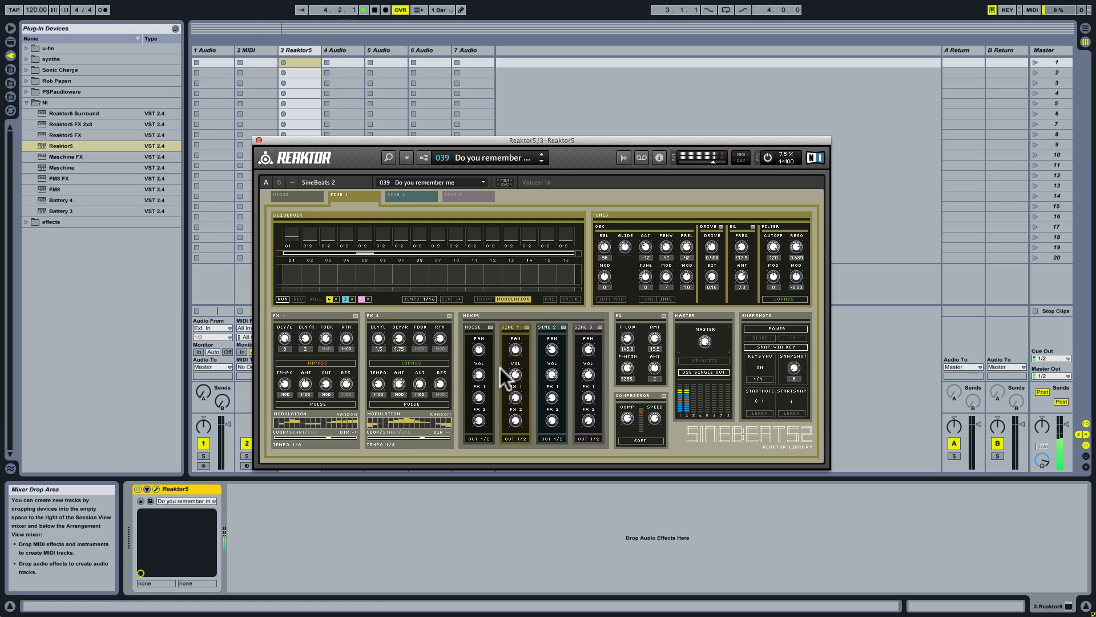
{"action": "key", "text": "space"}
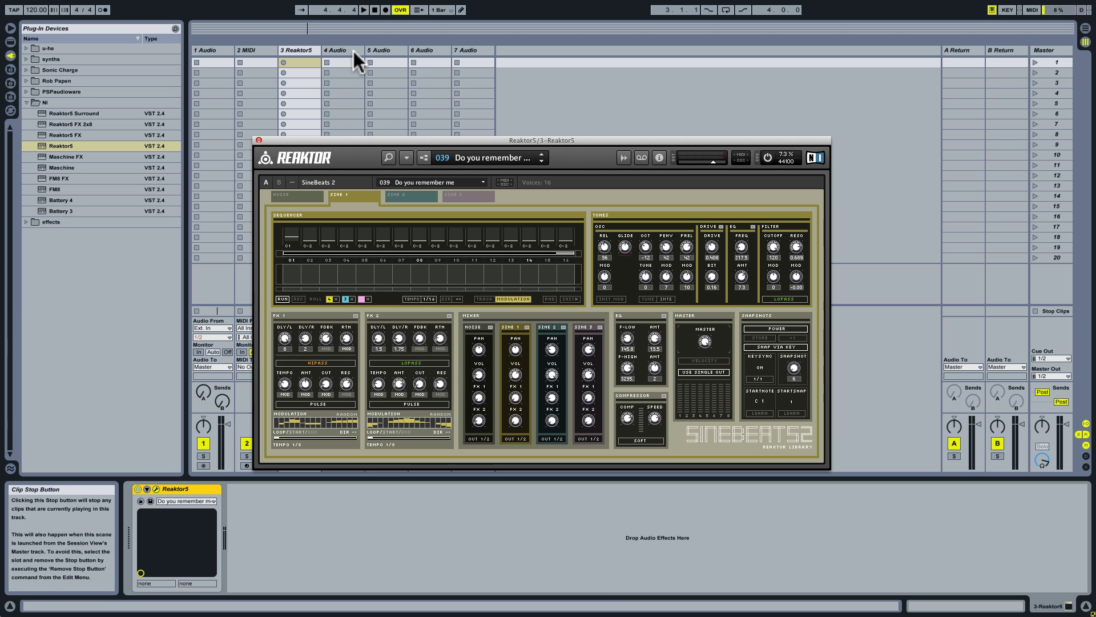
{"action": "left_click_drag", "start_coordinate": [396, 139], "coordinate": [383, 121]}
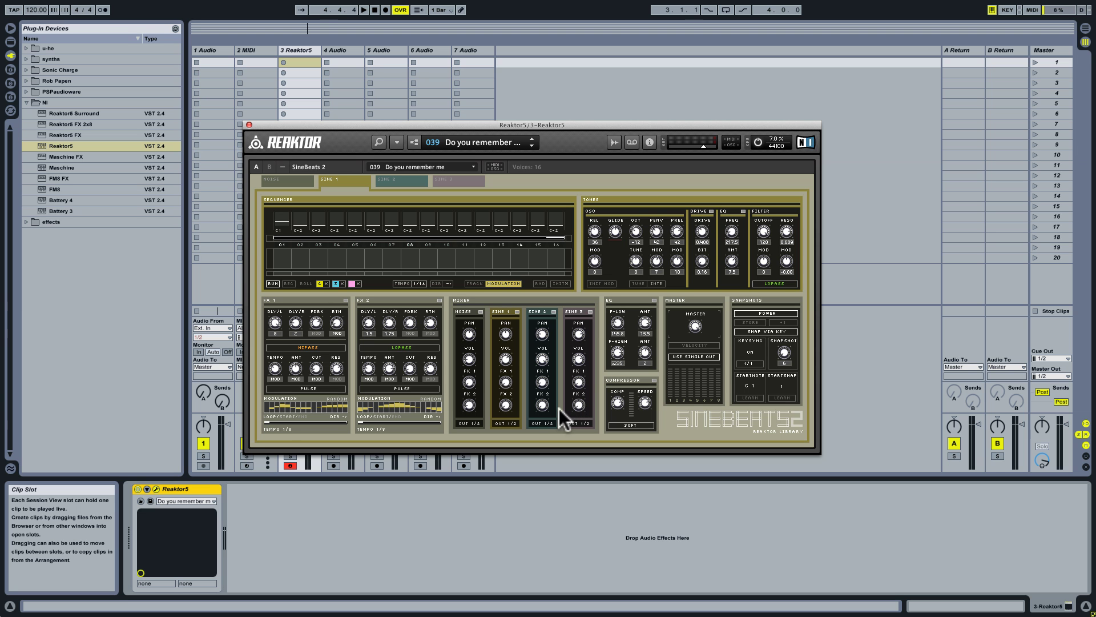
Step: Route SINE 1 to OUT 3/4, SINE 2 to OUT 5/6 and SINE 3 to OUT 7/8
{"action": "left_click", "coordinate": [506, 423]}
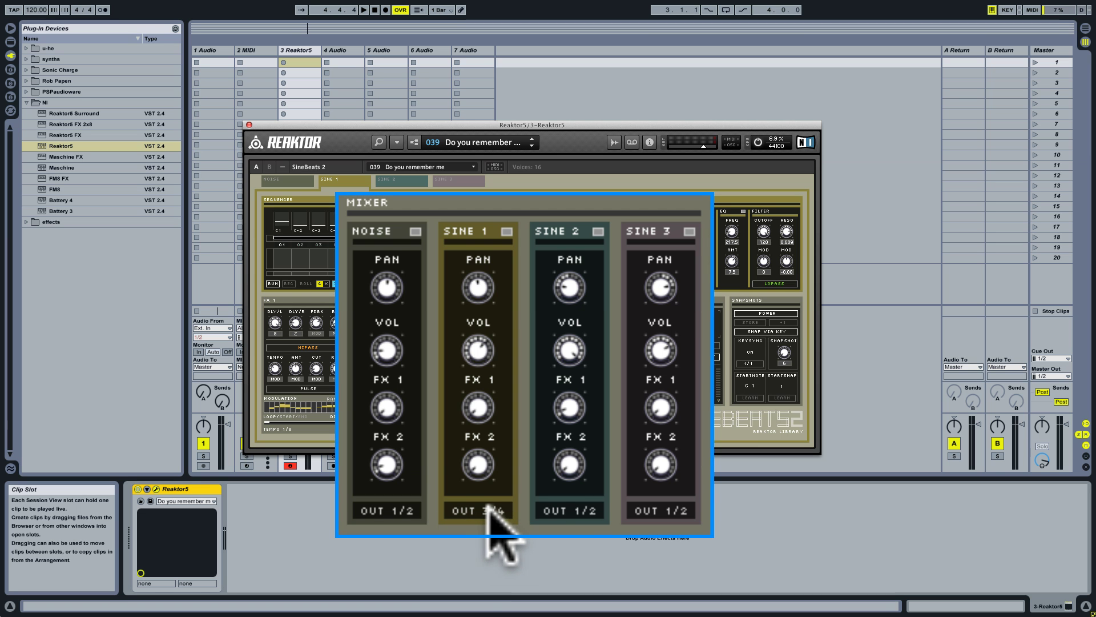
{"action": "left_click", "coordinate": [585, 505]}
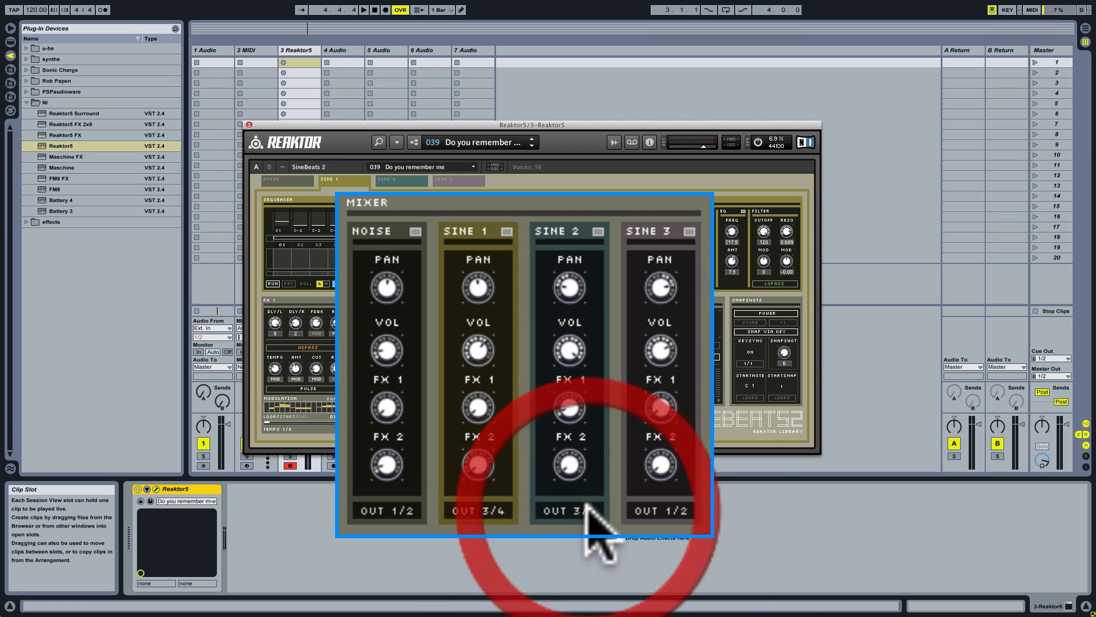
{"action": "left_click", "coordinate": [586, 507]}
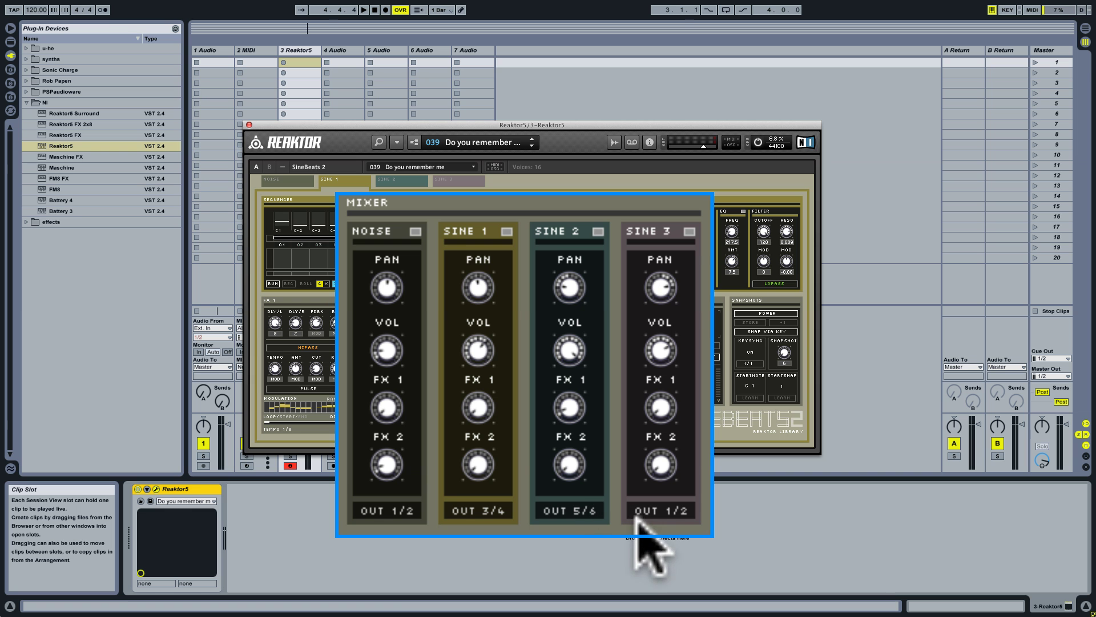
{"action": "left_click", "coordinate": [684, 510]}
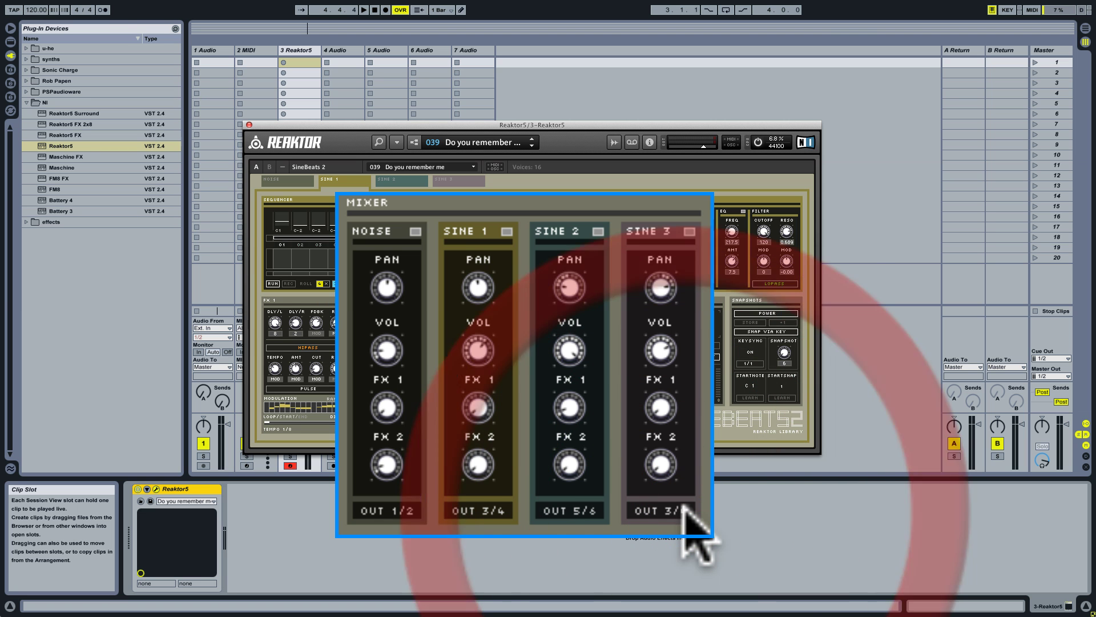
{"action": "left_click", "coordinate": [679, 506]}
{"action": "left_click", "coordinate": [682, 511]}
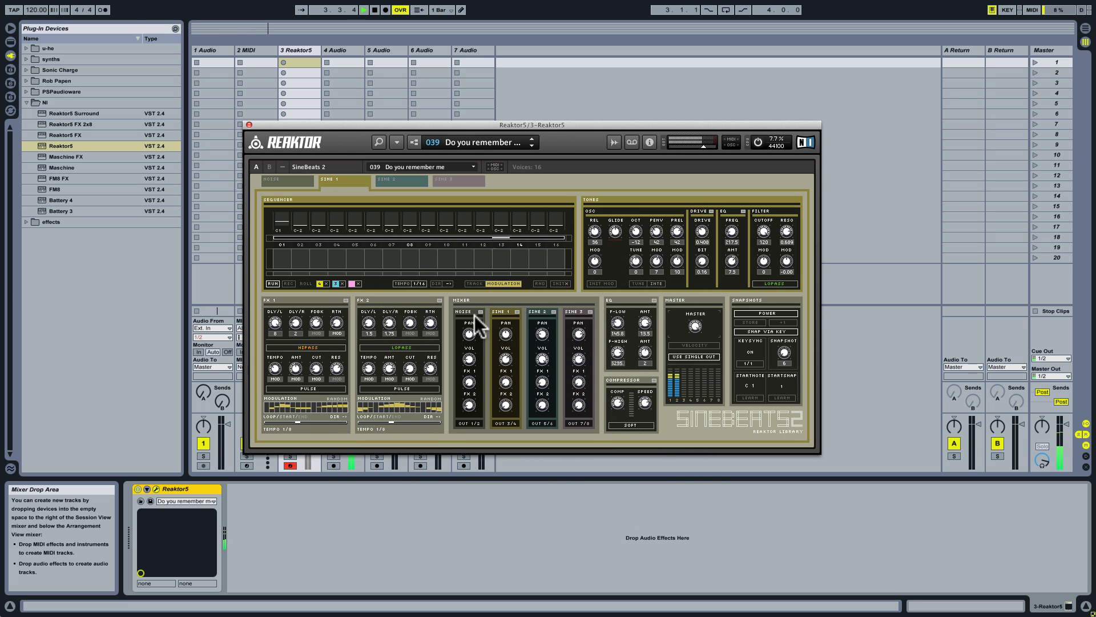
Step: Toggle USE SINGLE OUT off and on, power off Snapshots, start playback, and close the Reaktor window
{"action": "left_click", "coordinate": [689, 354]}
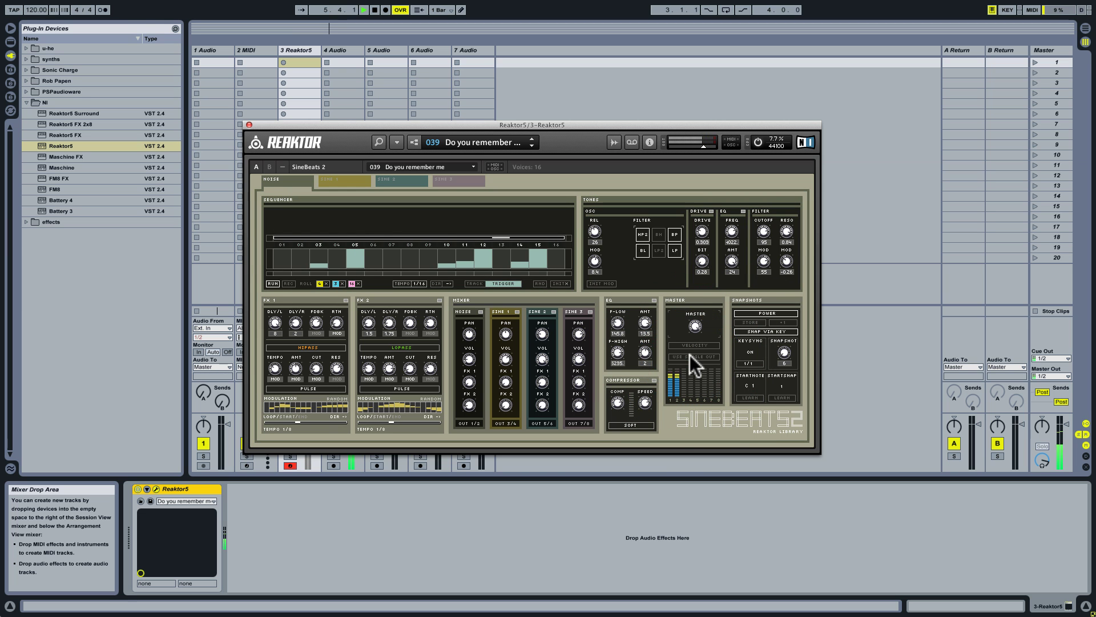
{"action": "left_click", "coordinate": [690, 354]}
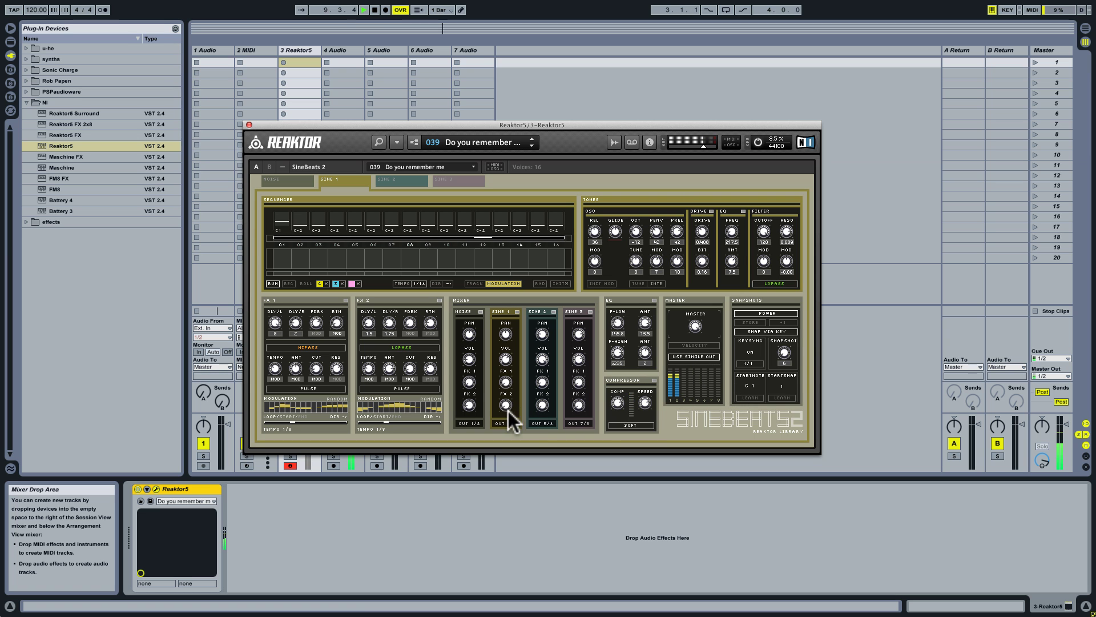
{"action": "left_click", "coordinate": [700, 357]}
{"action": "left_click", "coordinate": [701, 358]}
{"action": "left_click", "coordinate": [752, 312]}
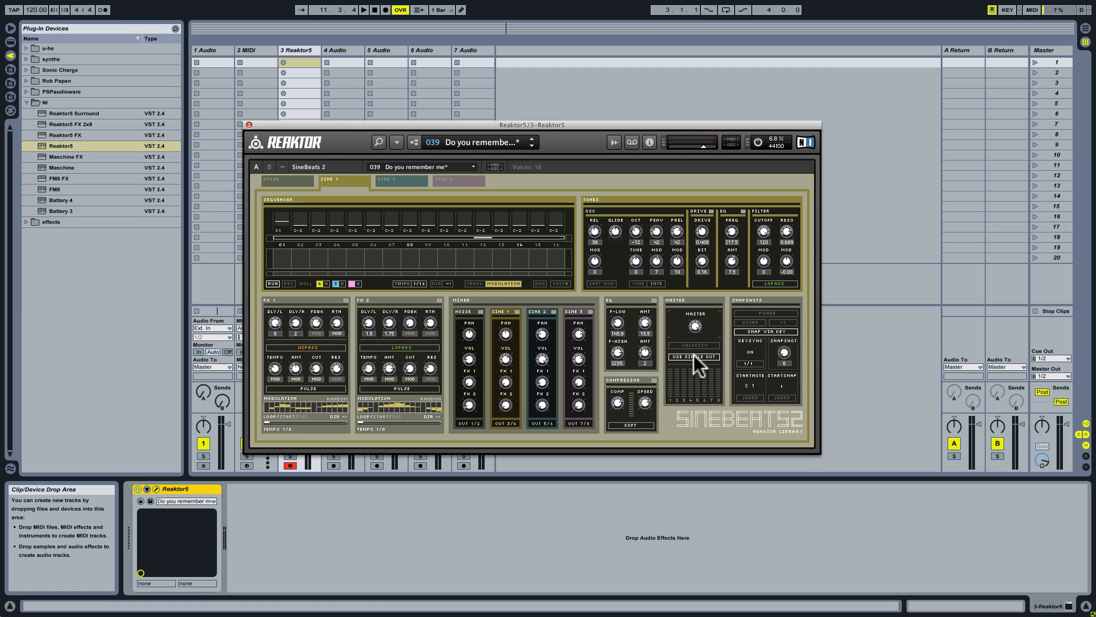
{"action": "key", "text": "space"}
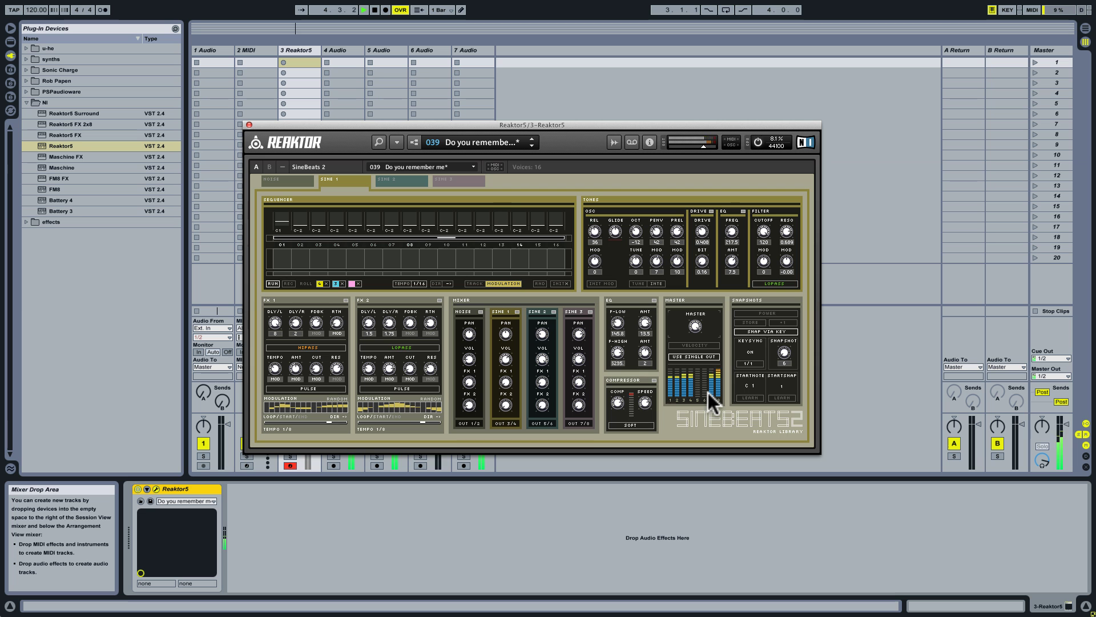
{"action": "left_click", "coordinate": [347, 48]}
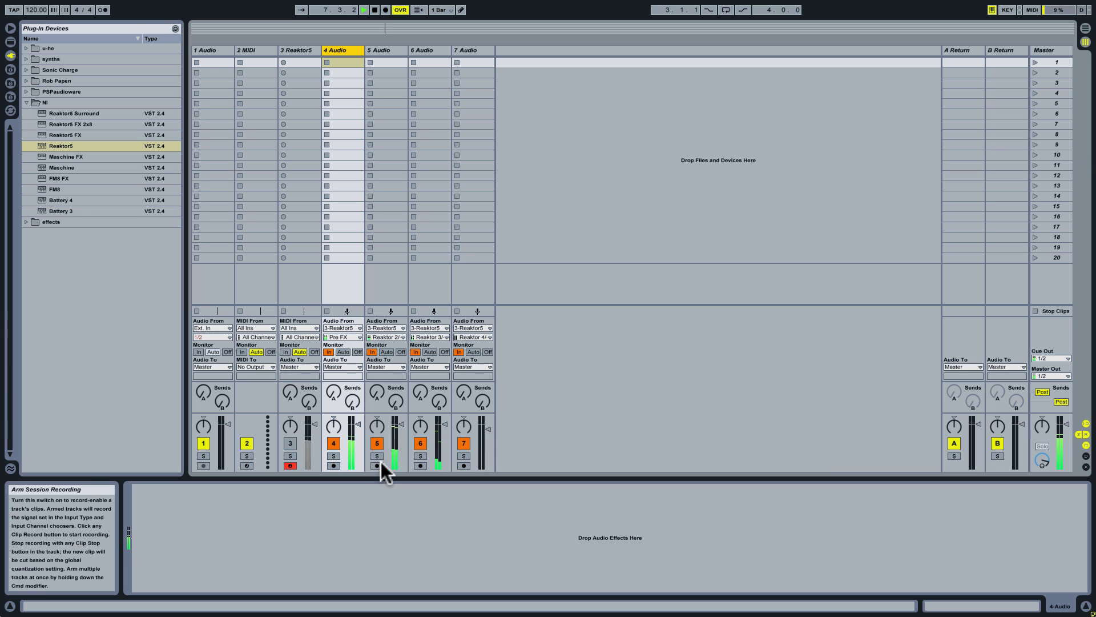
Step: Solo tracks 7, 6 and 5 in turn to hear each part, then unsolo and stop playback
{"action": "left_click", "coordinate": [464, 455]}
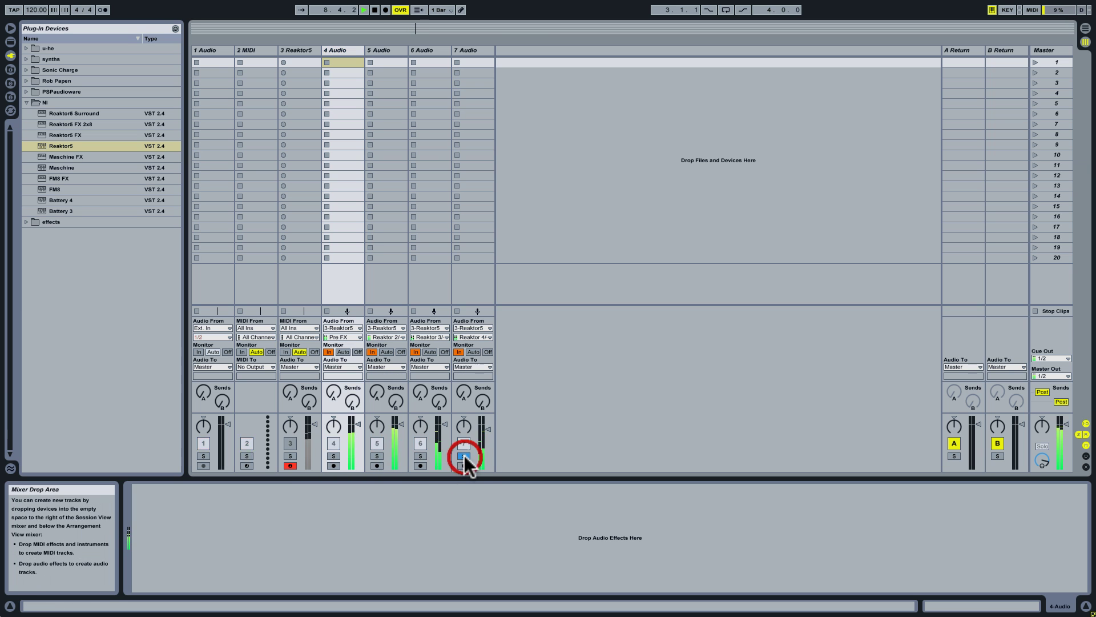
{"action": "left_click", "coordinate": [420, 456]}
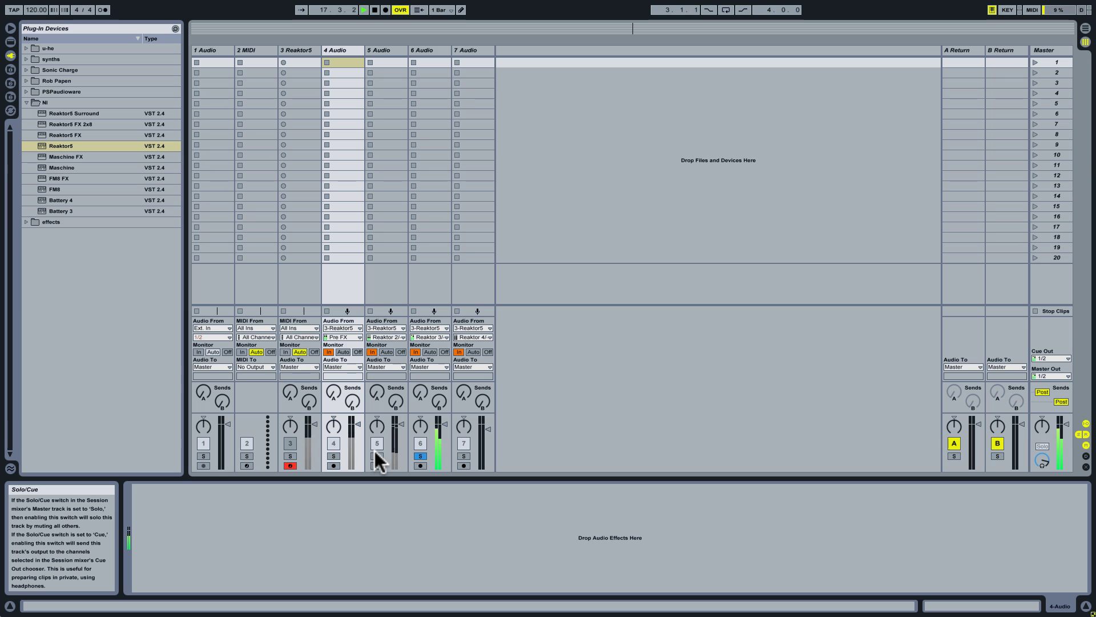
{"action": "left_click", "coordinate": [381, 456]}
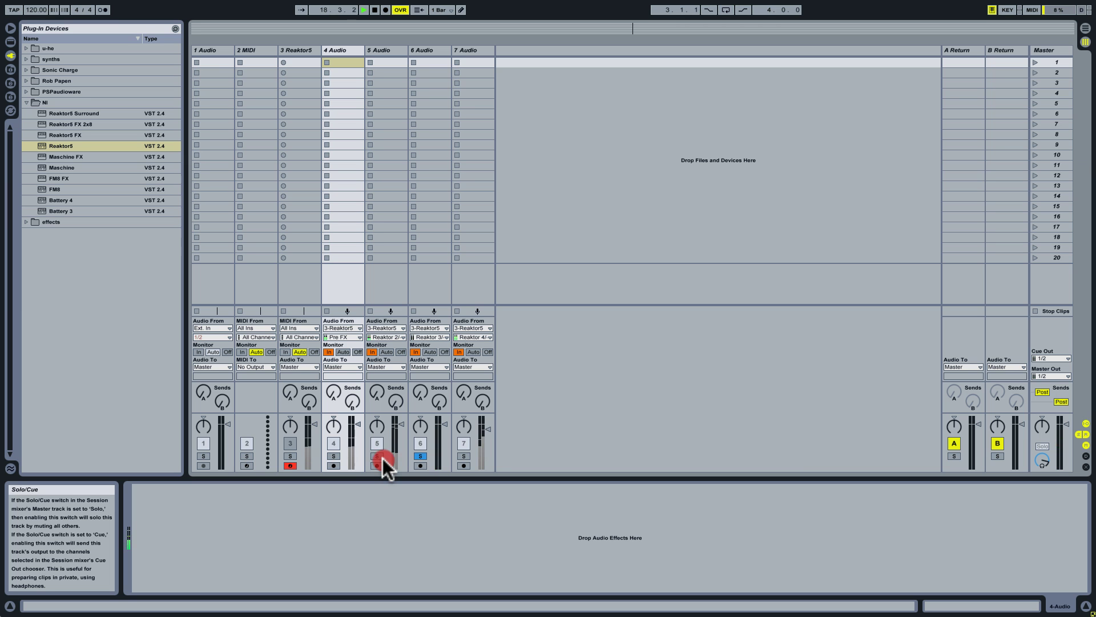
{"action": "left_click", "coordinate": [382, 457]}
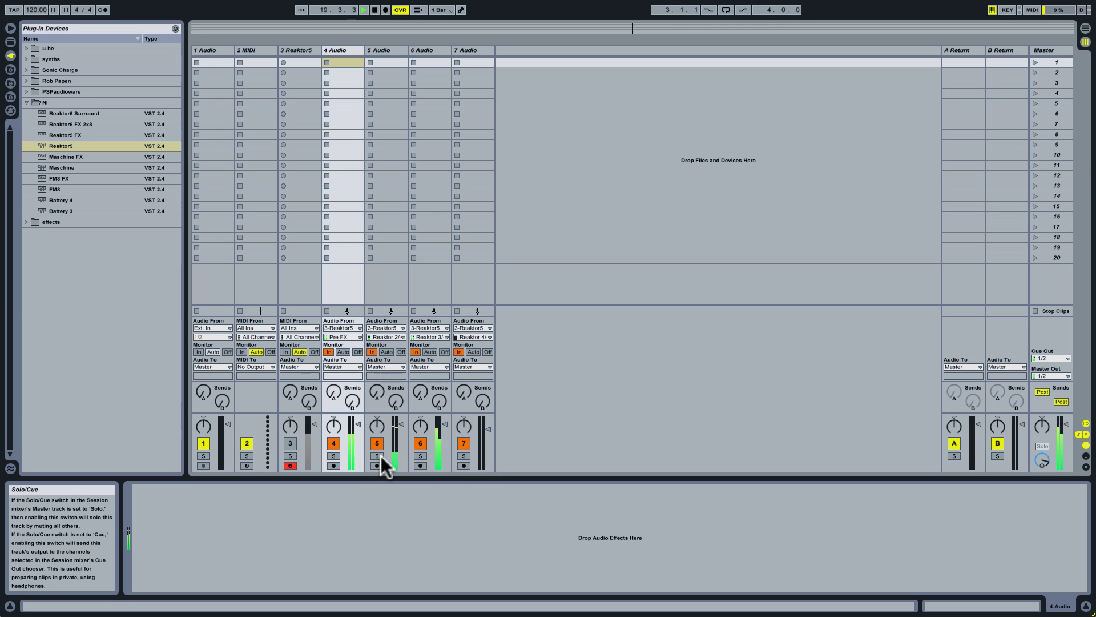
{"action": "key", "text": "space"}
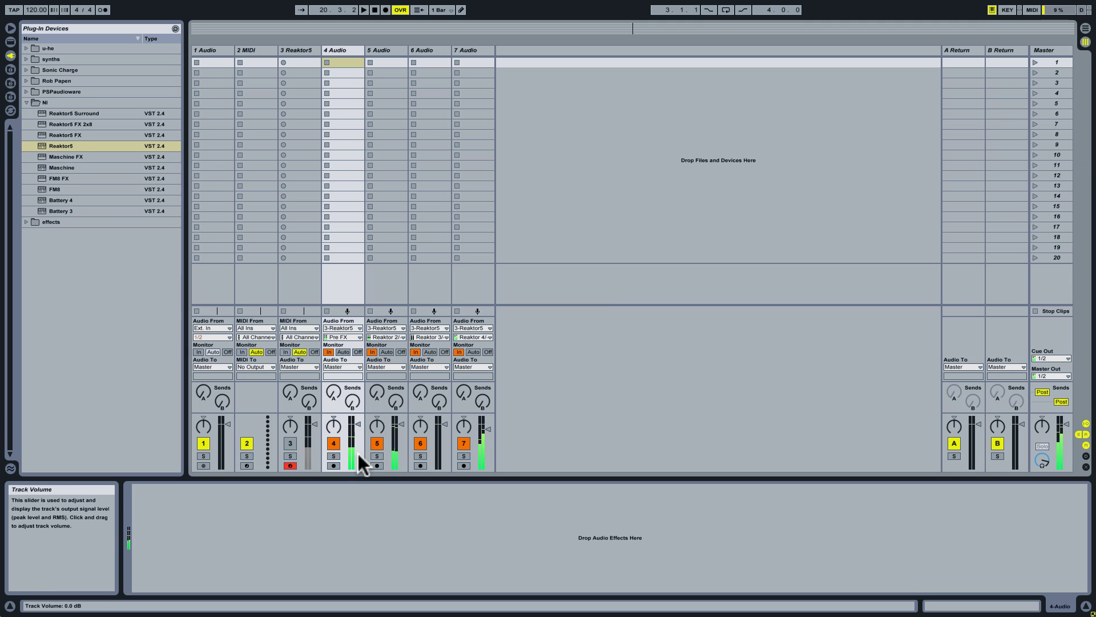